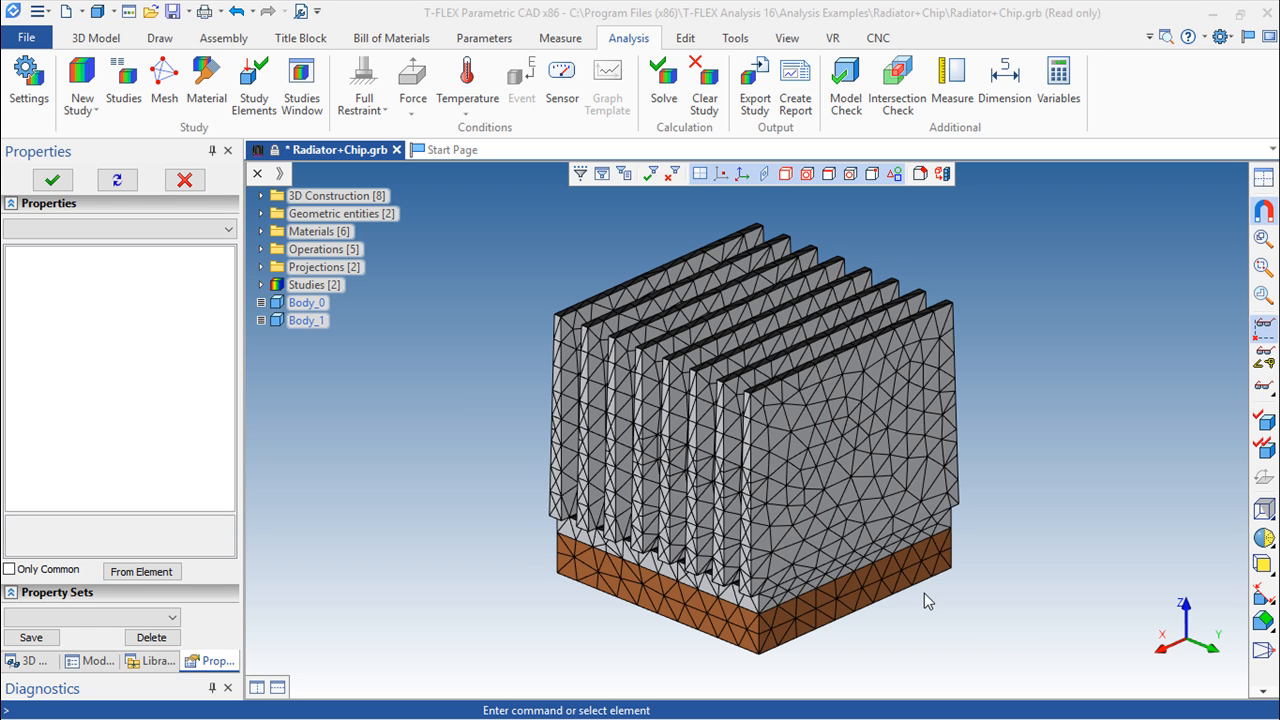
Activate the Heating [Thermal stationary] study and hide its study elements on the model
click(261, 286)
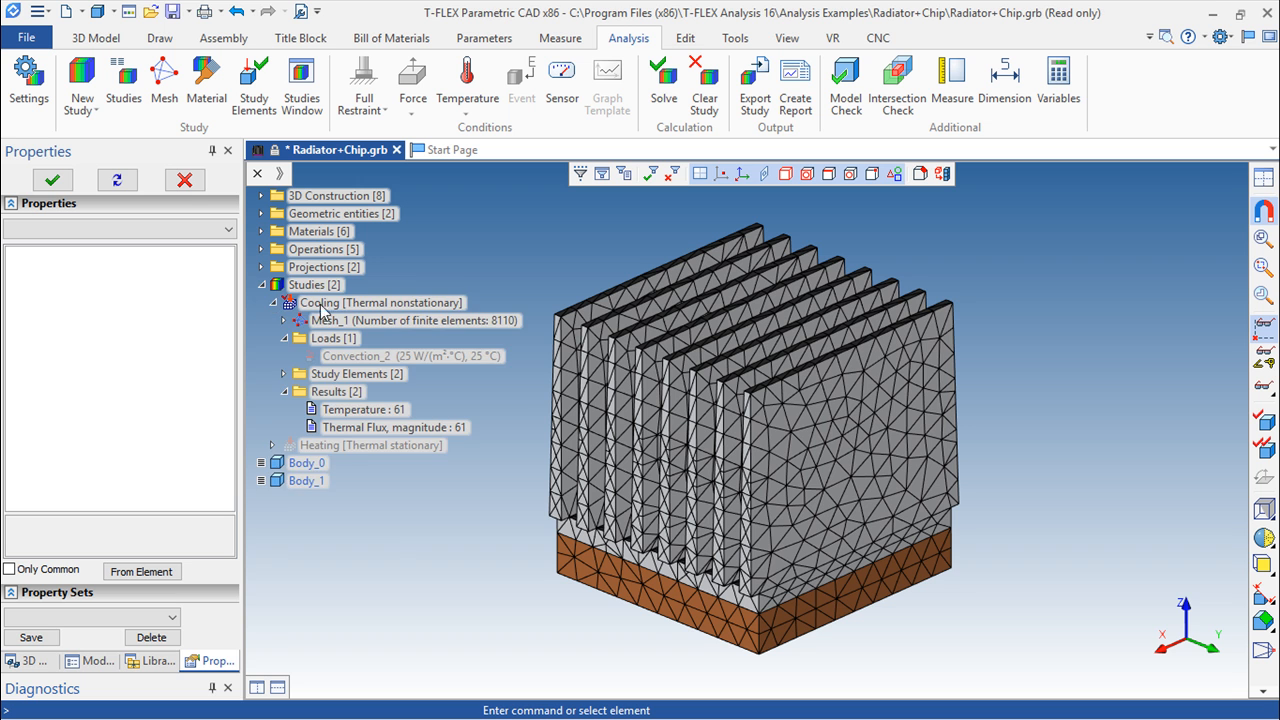
click(272, 303)
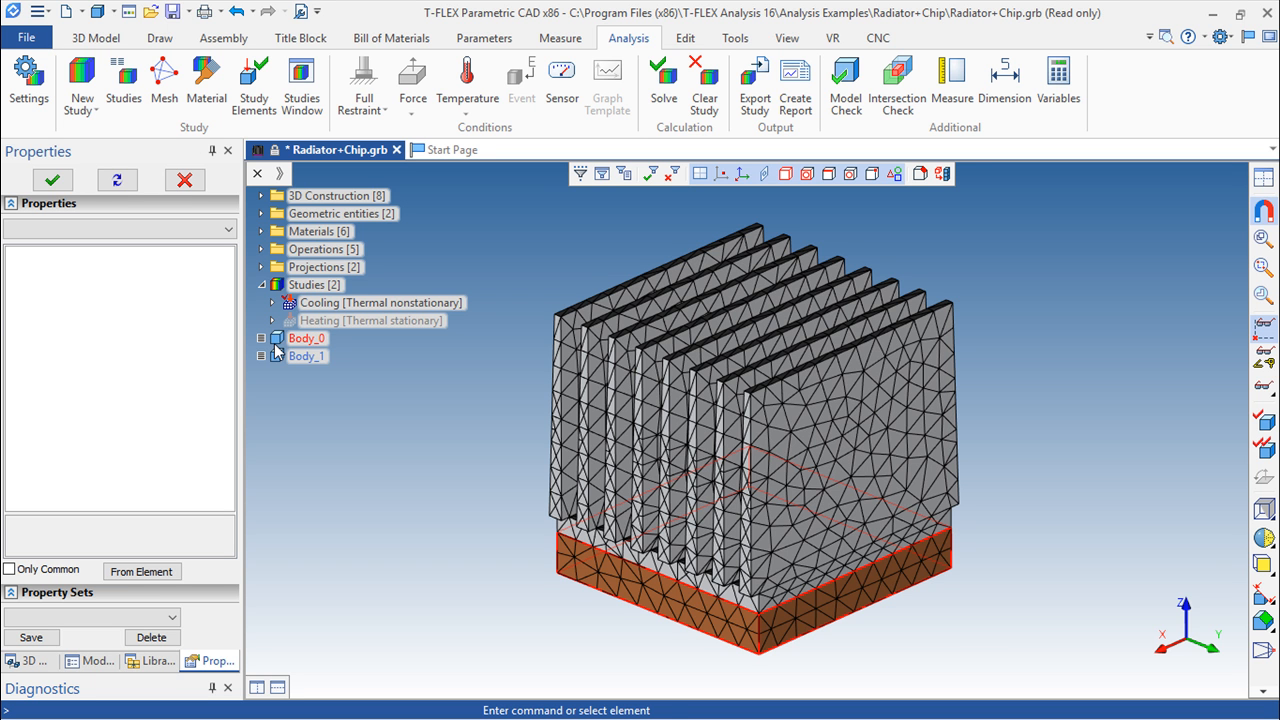
double_click(366, 321)
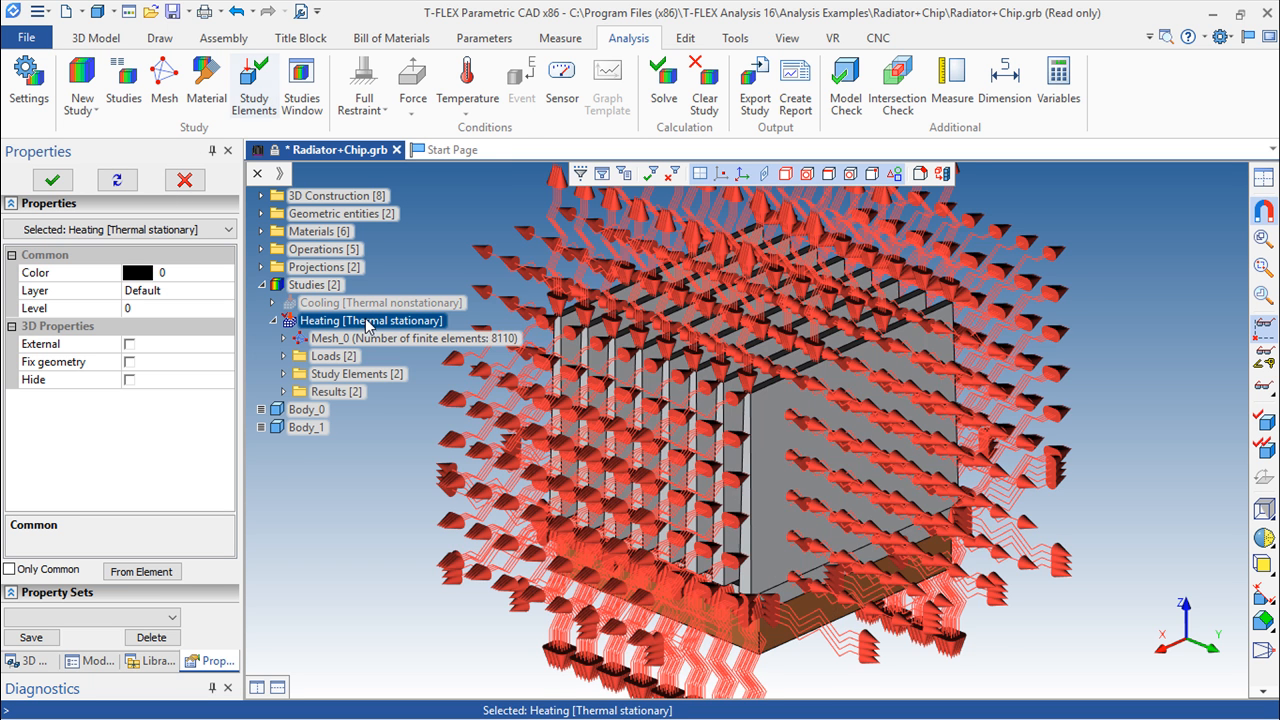
click(254, 85)
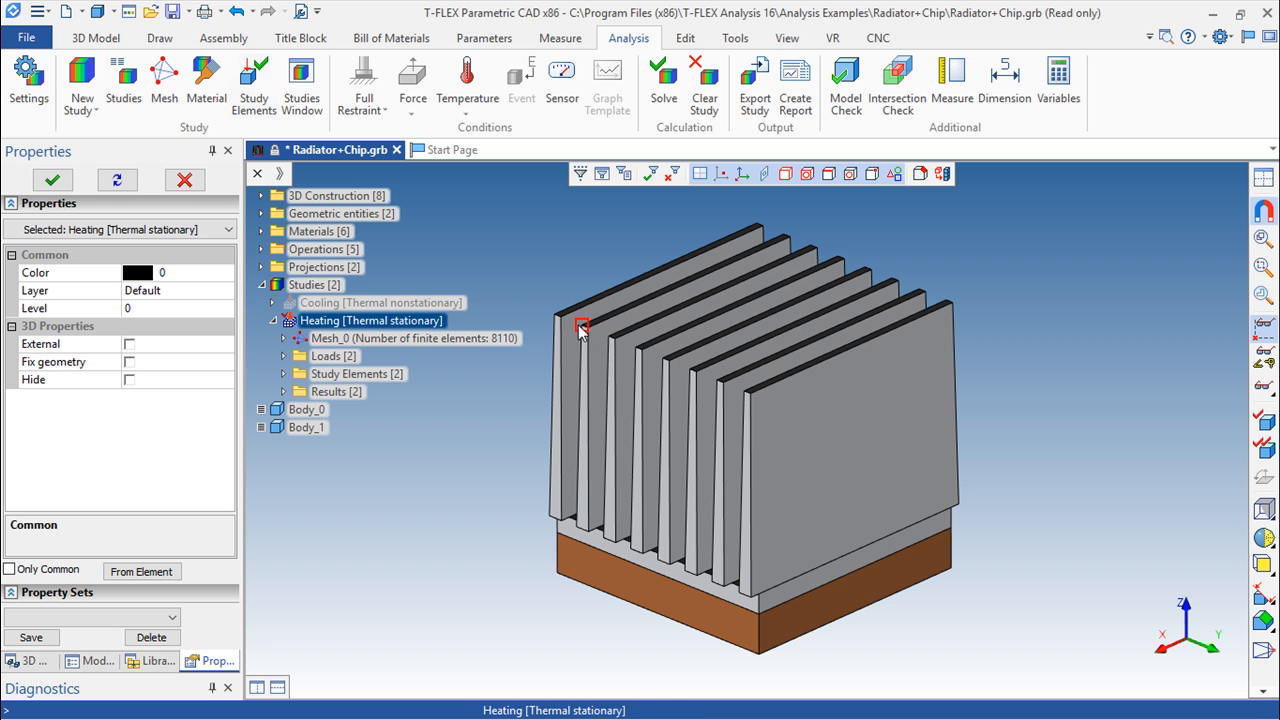
Open the Heating study for editing and review the available study types, keeping Stationary Thermal Process
right_click(405, 321)
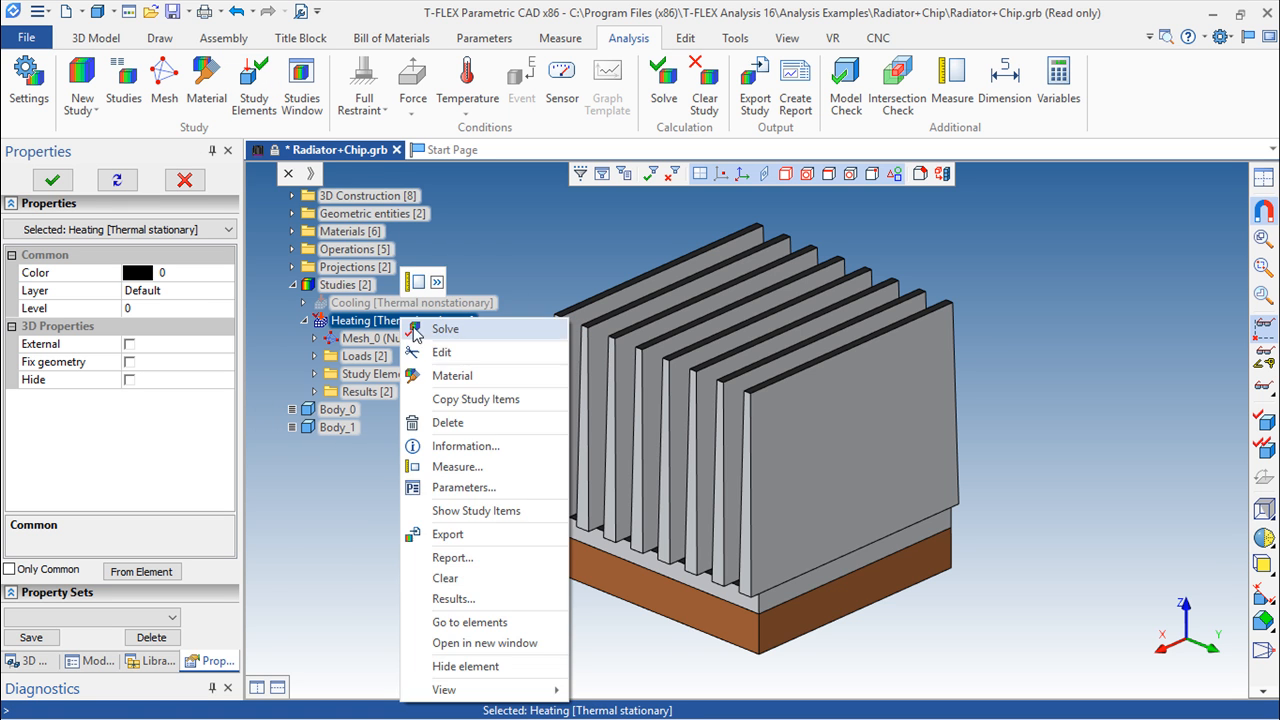
click(437, 352)
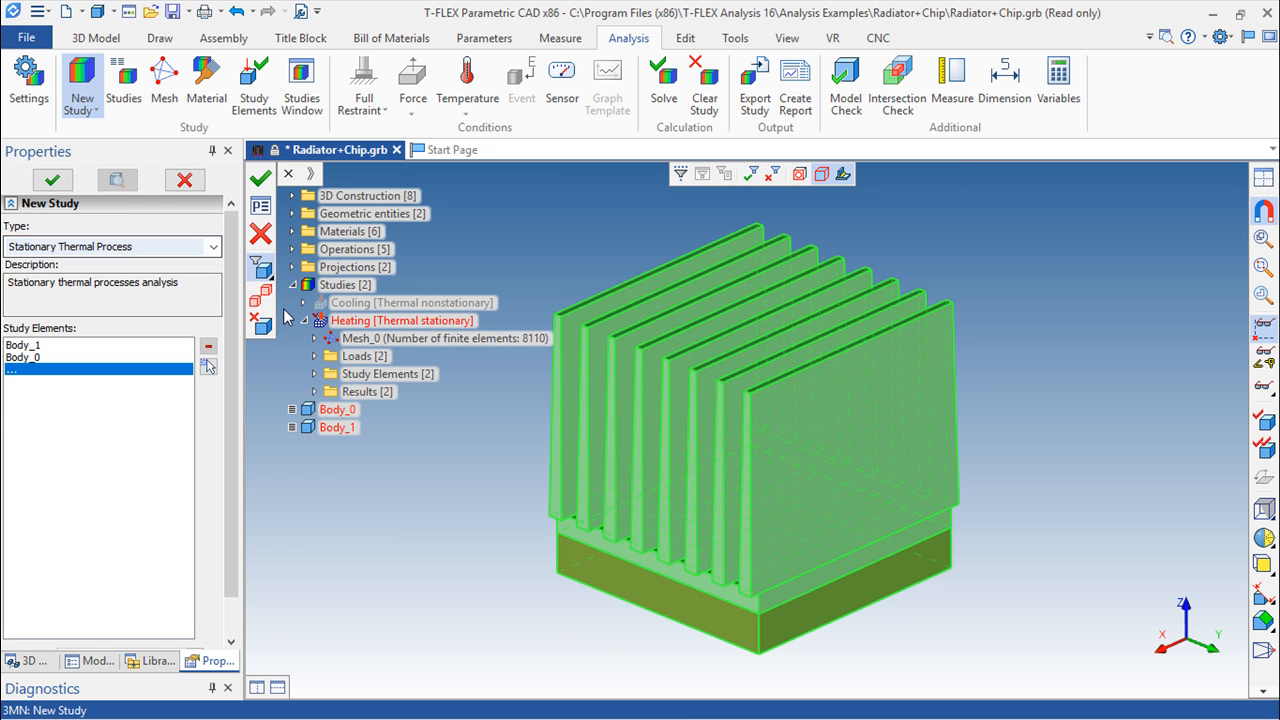
click(213, 246)
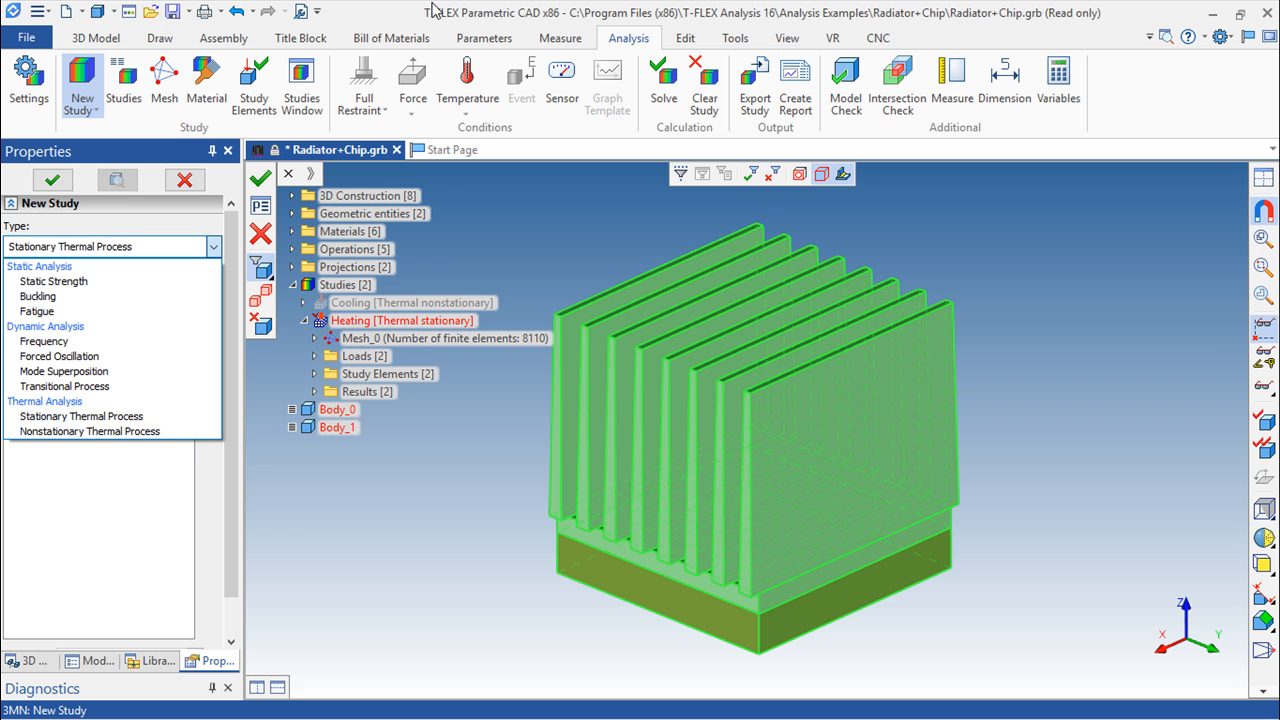
click(88, 418)
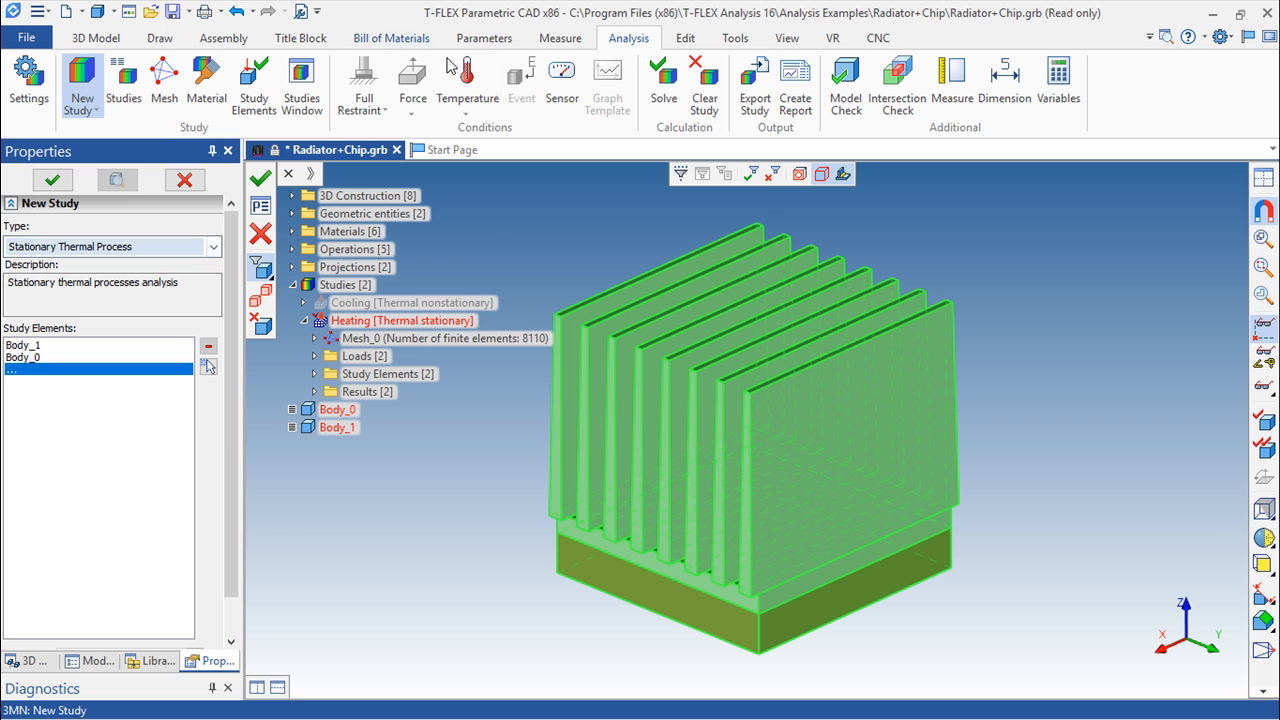
Inspect the mesh parameters of the Heating study, then leave the mesh and study settings without saving
double_click(472, 340)
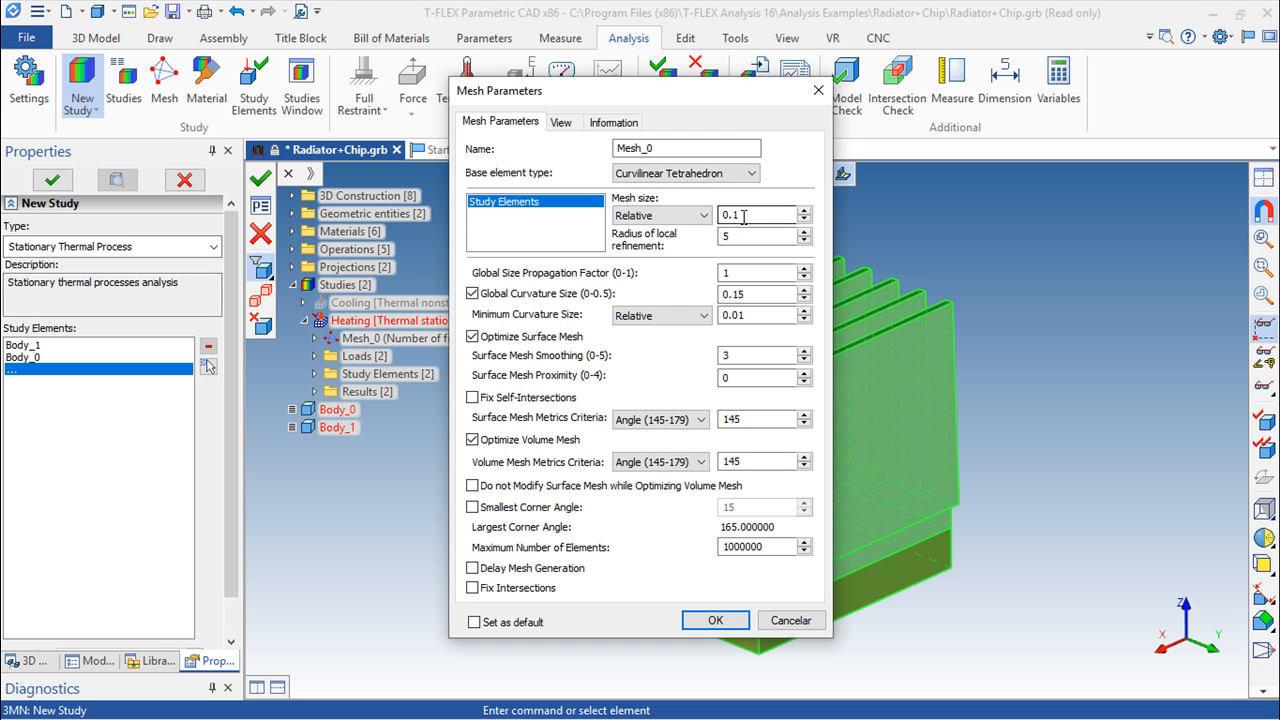
click(818, 90)
click(260, 233)
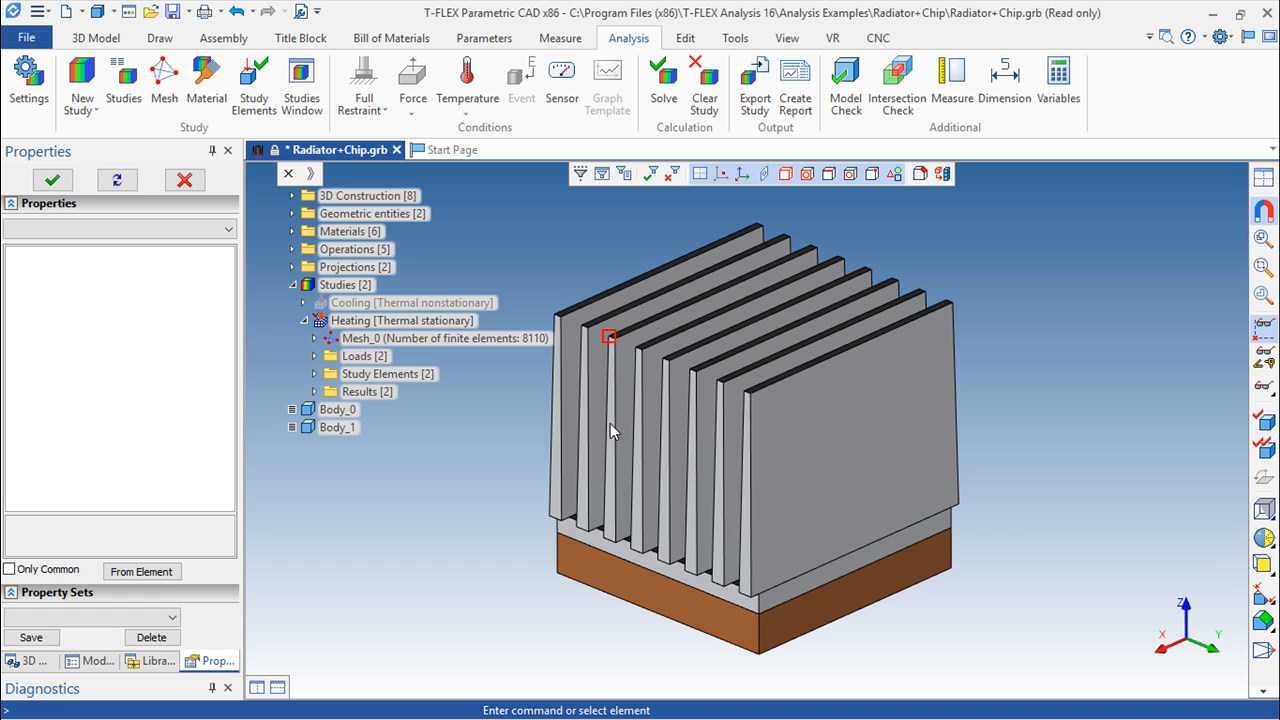
Review the material properties of the aluminum and copper bodies, then hide the study elements again
click(203, 84)
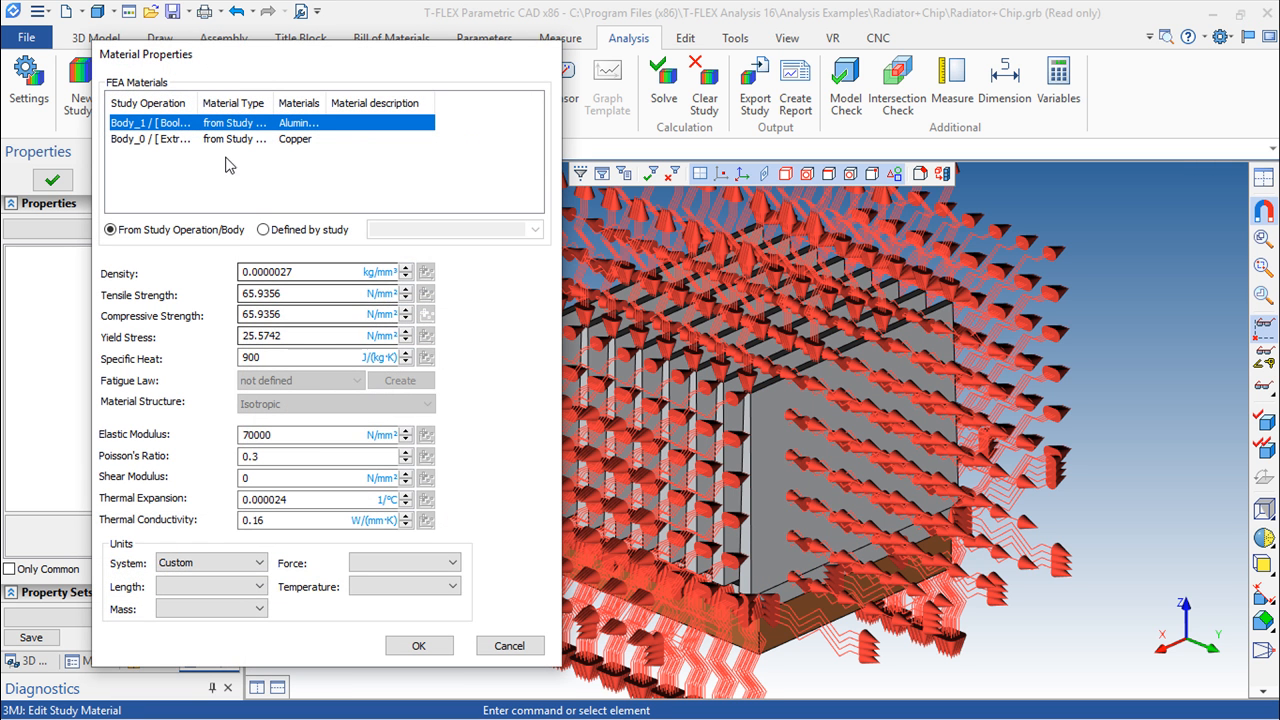
drag(327, 100, 388, 100)
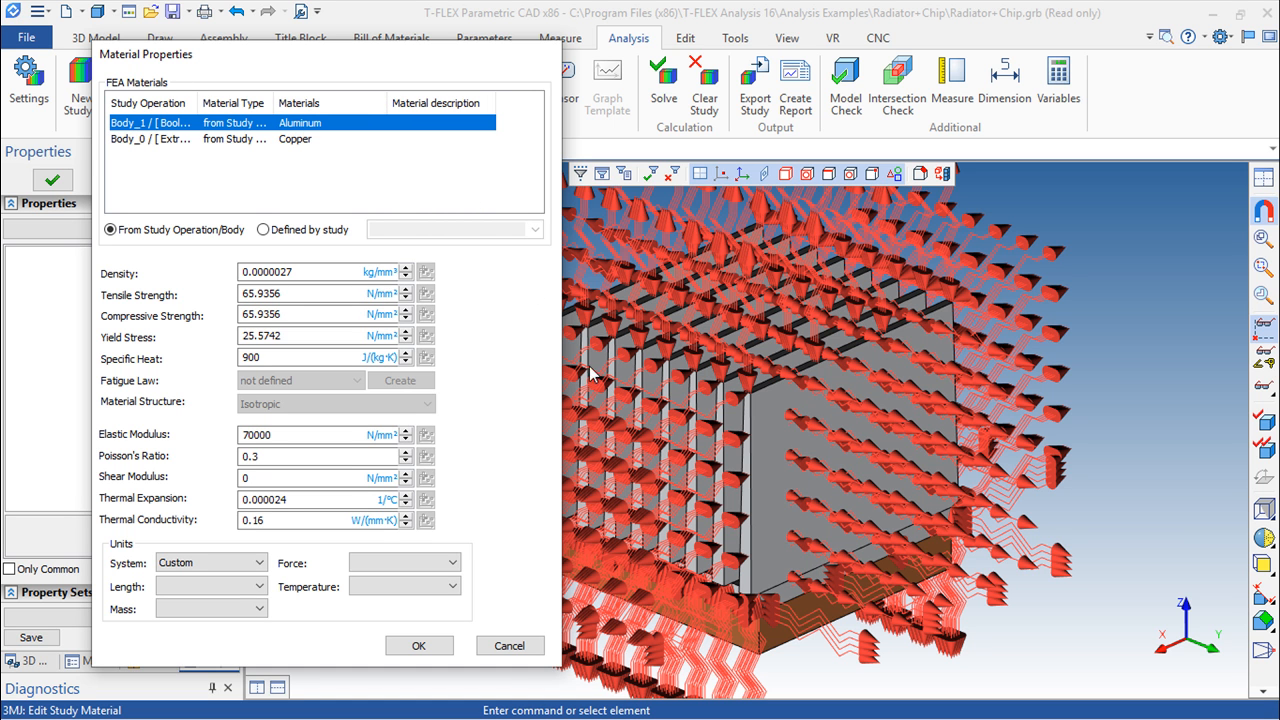
click(303, 146)
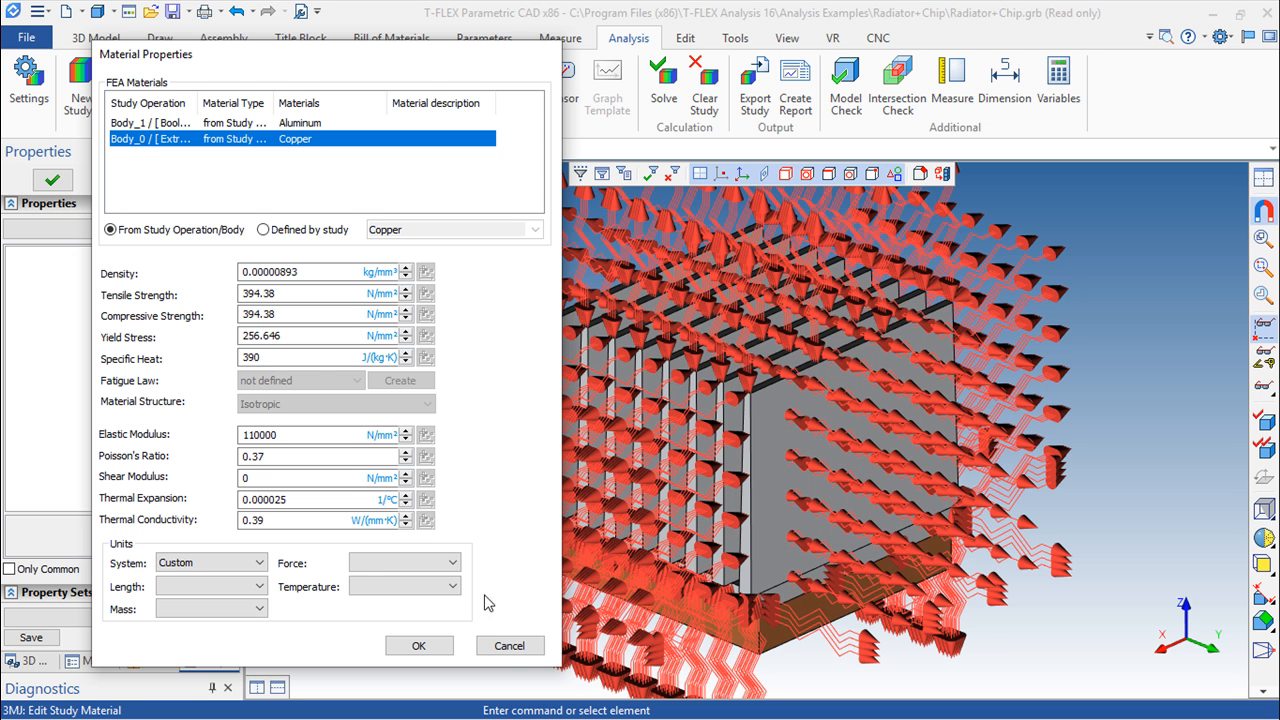
click(509, 646)
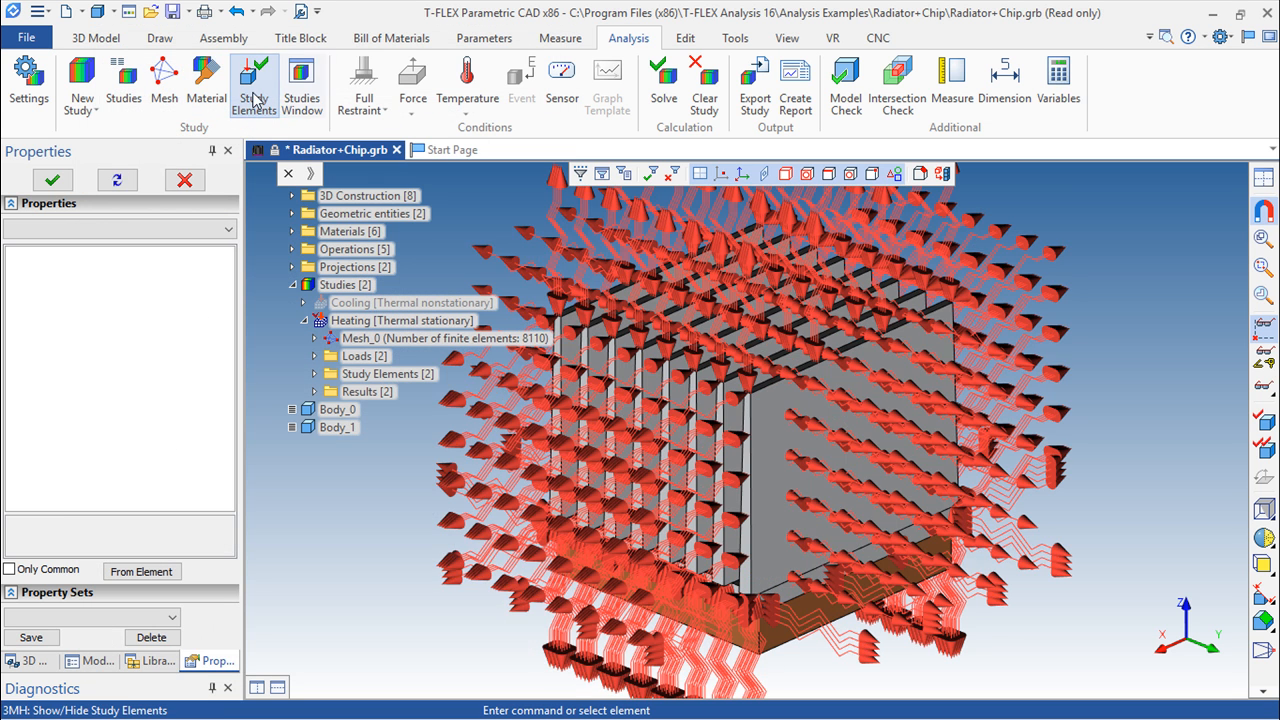
click(254, 98)
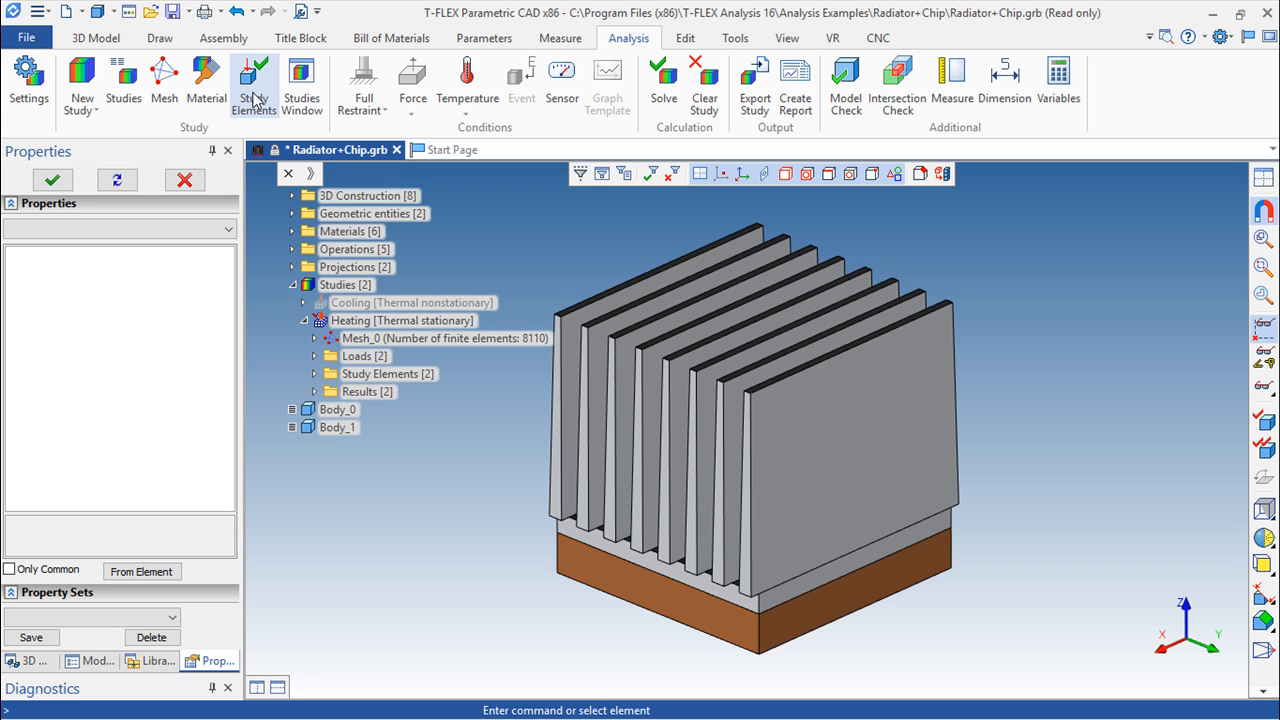
Examine the Heating study's heat power load and the extrusion it is applied to
click(316, 356)
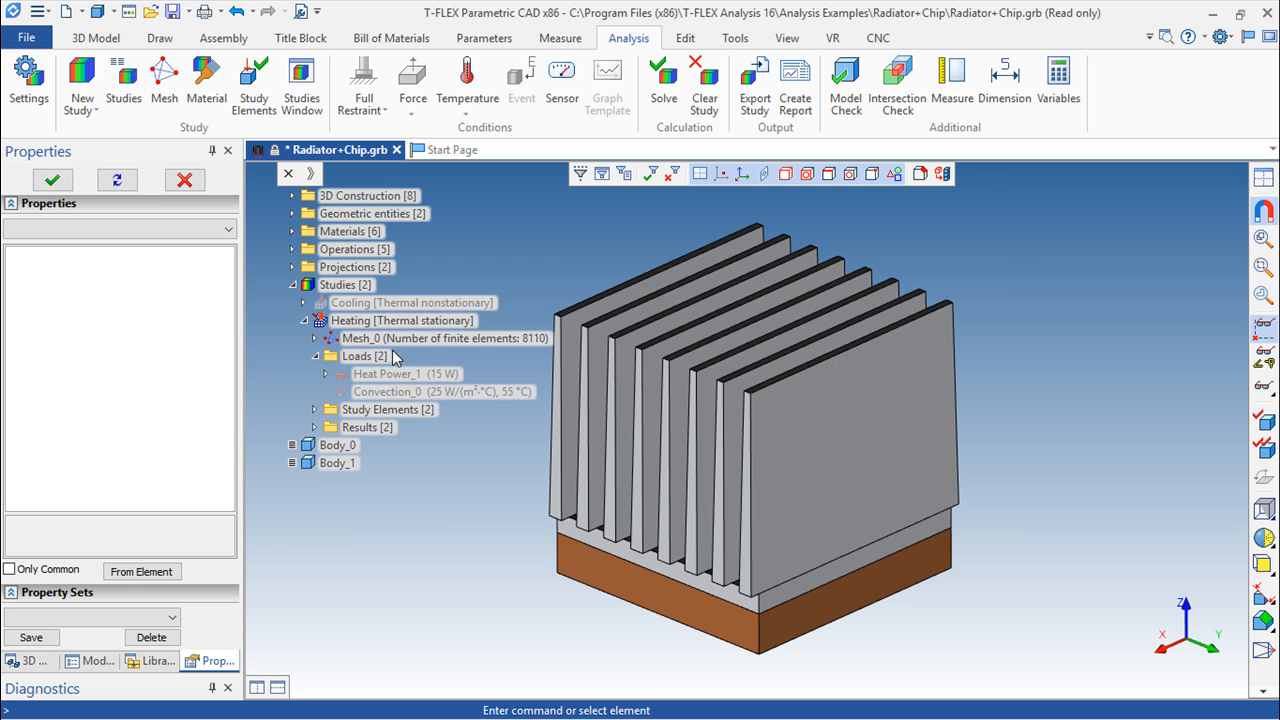
click(397, 378)
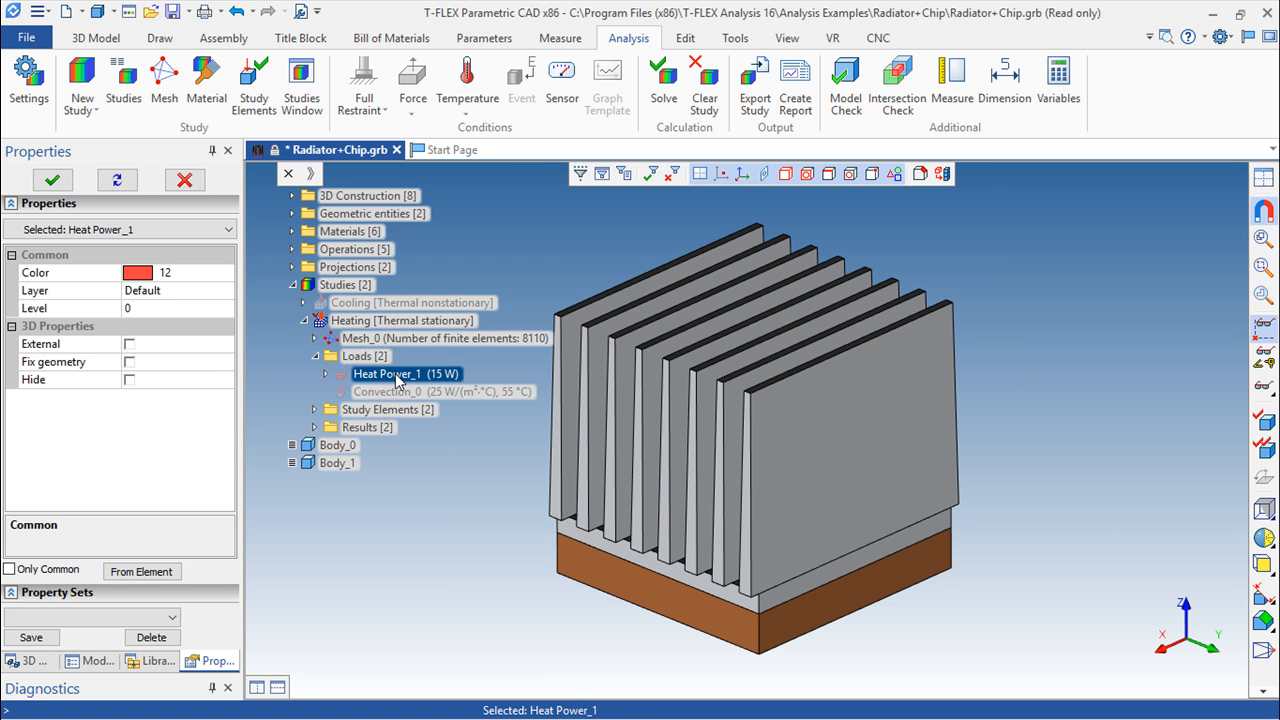
click(325, 374)
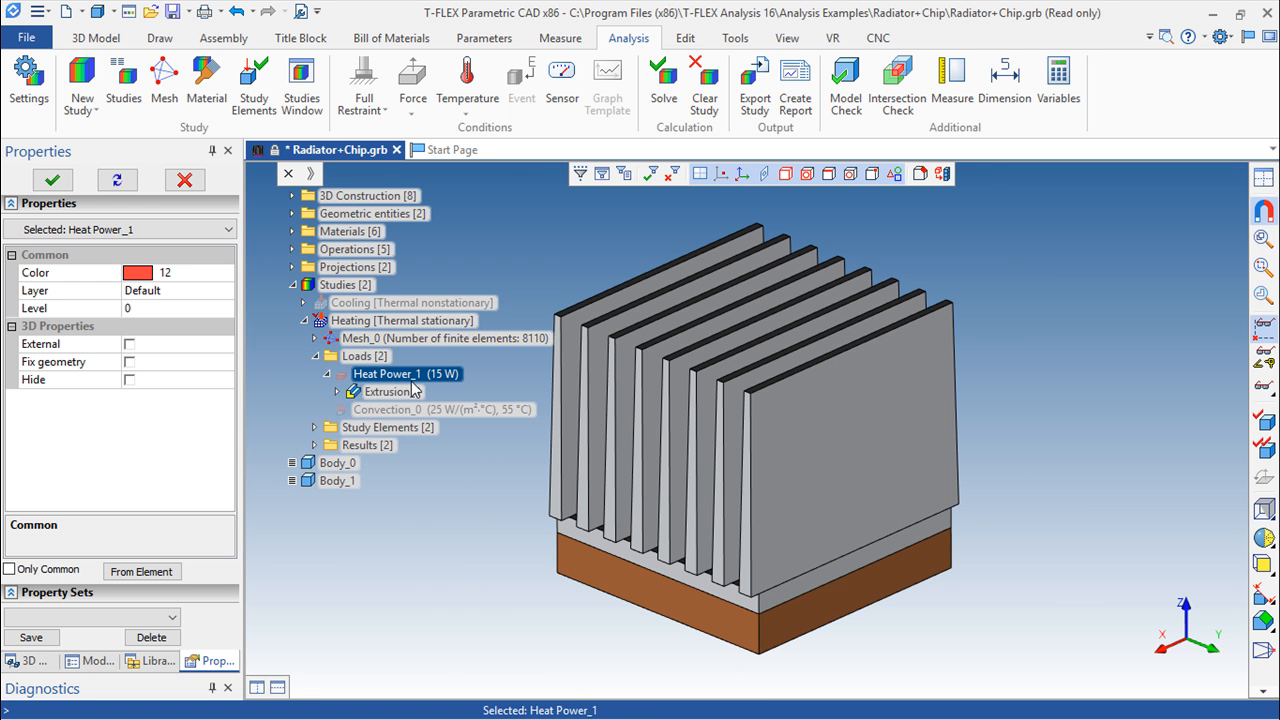
click(389, 392)
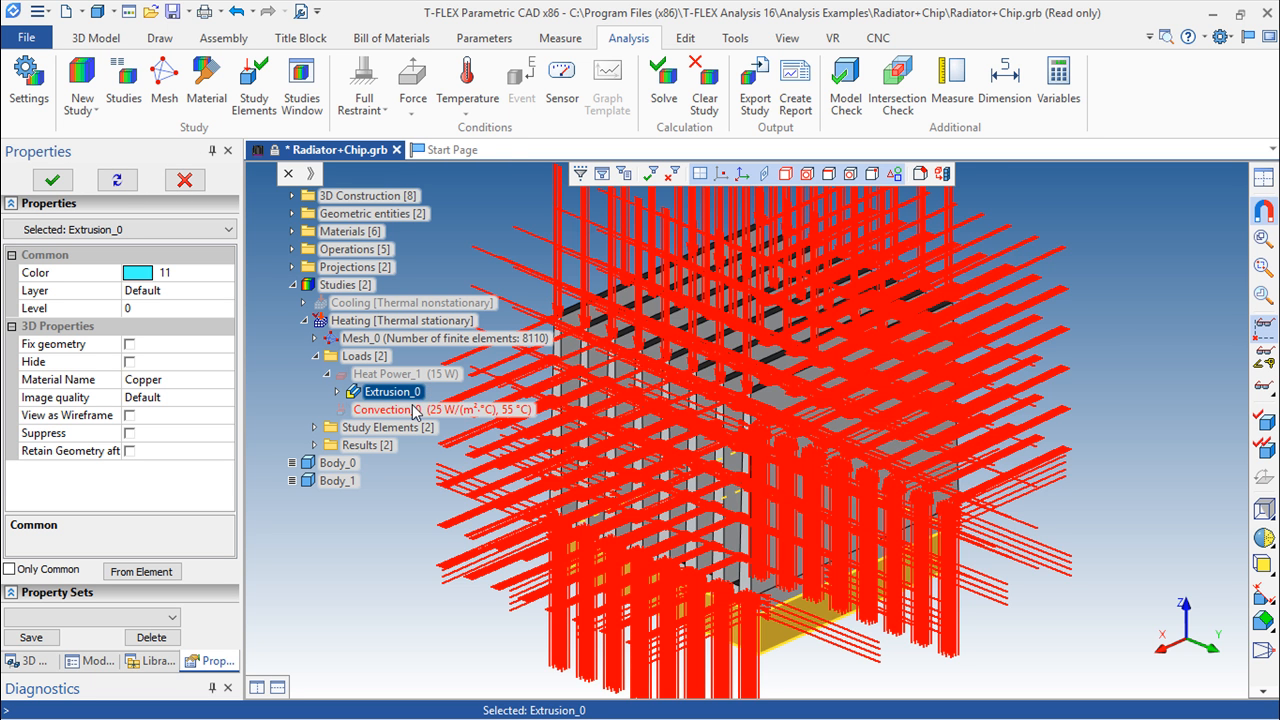
Inspect the load parameters of the Heating study's convection load and close them without changes
double_click(410, 409)
drag(725, 272, 655, 225)
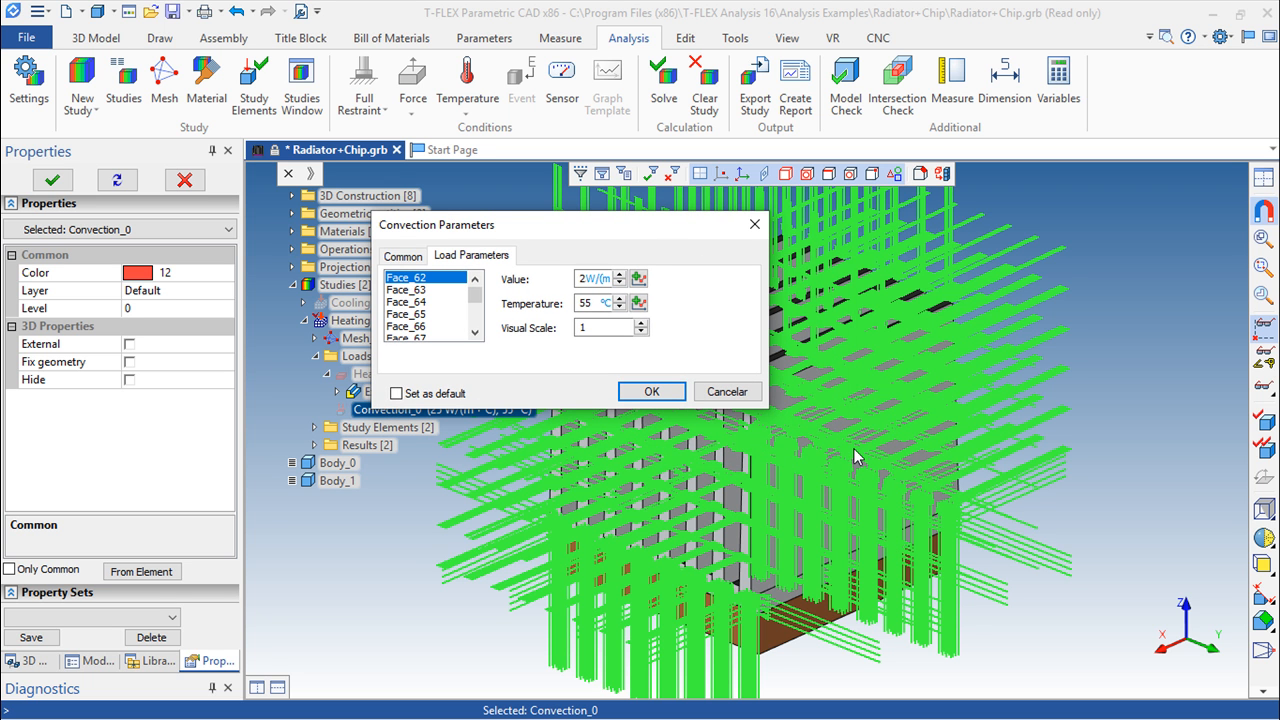
click(727, 391)
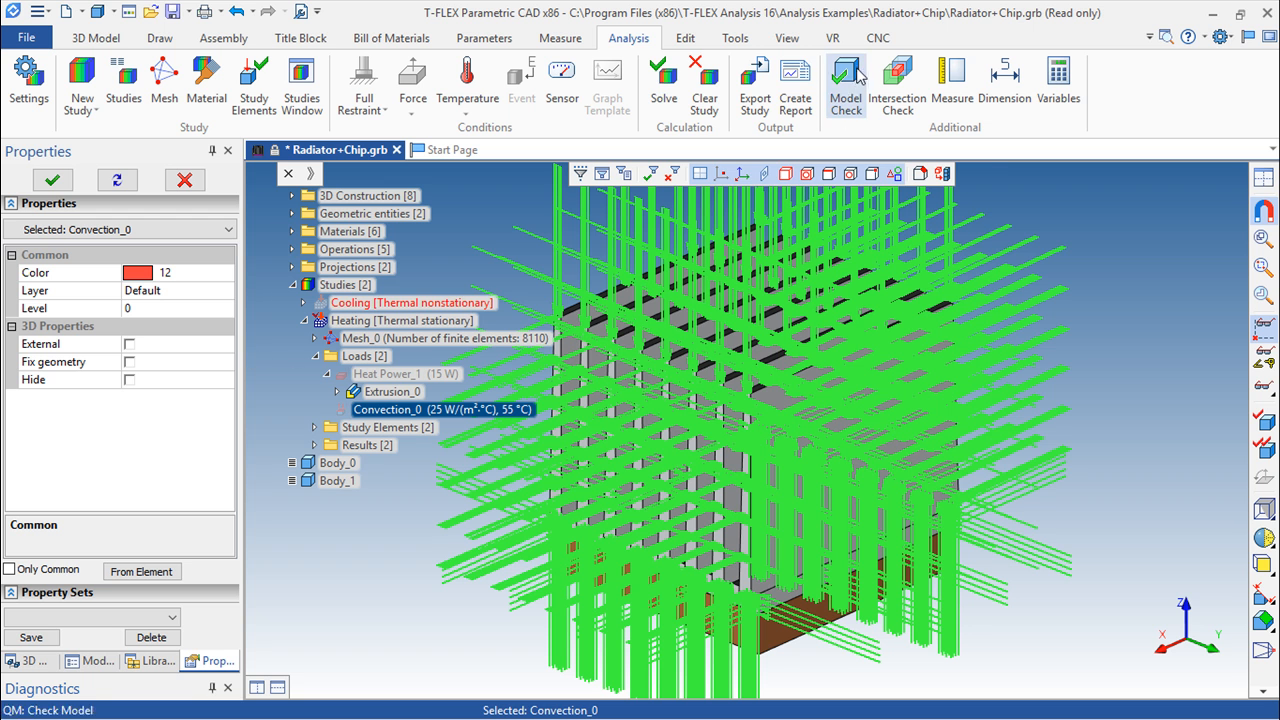
Solve the Heating study with the Direct solving method after checking the results settings
click(663, 90)
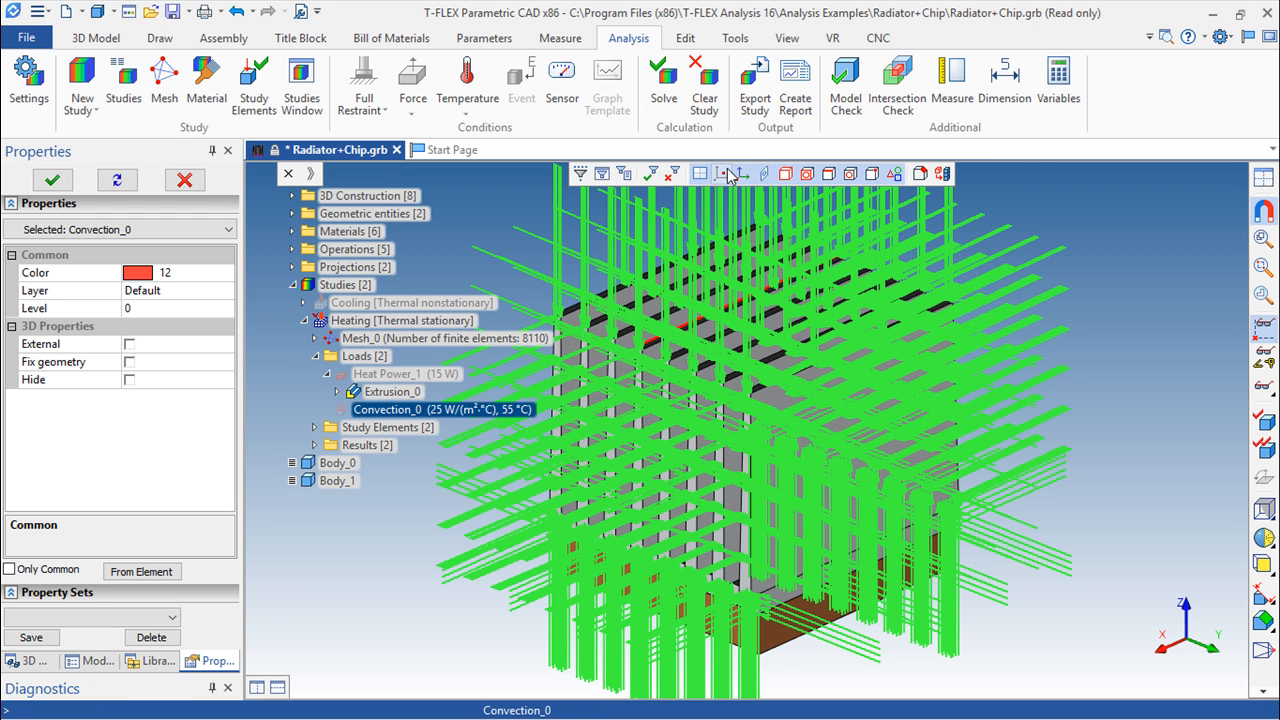
click(663, 88)
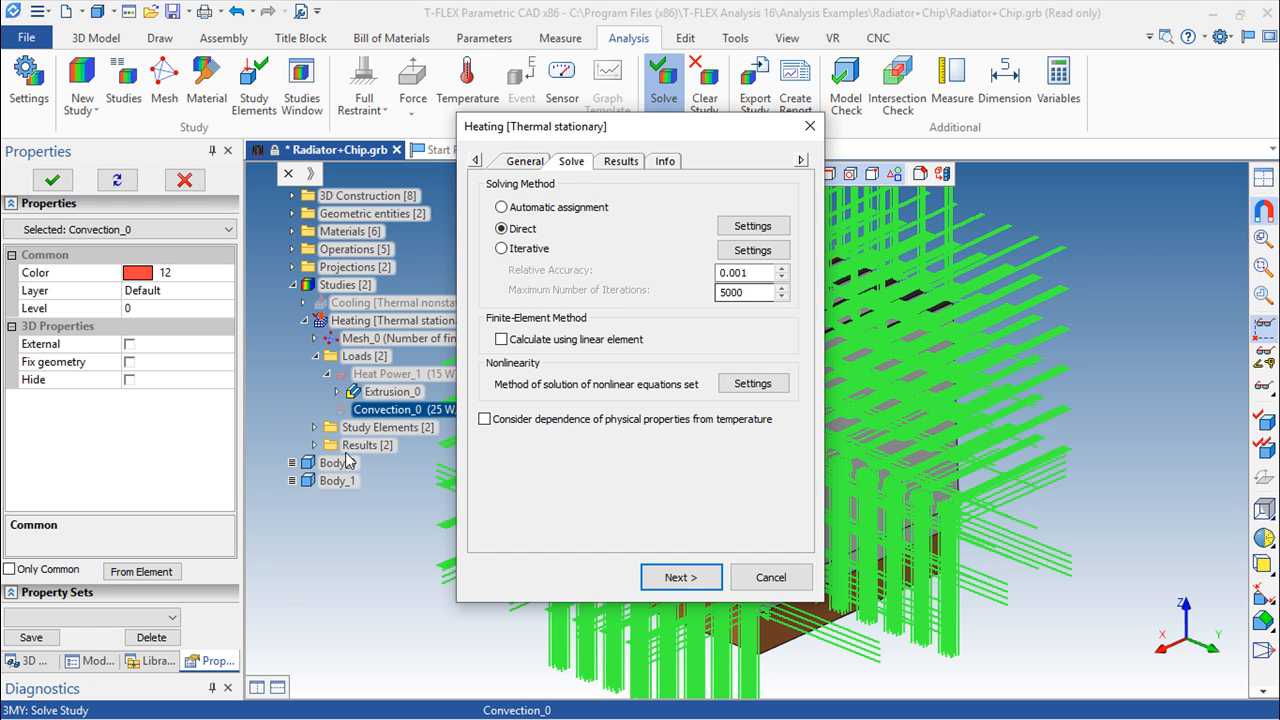
click(626, 163)
click(566, 162)
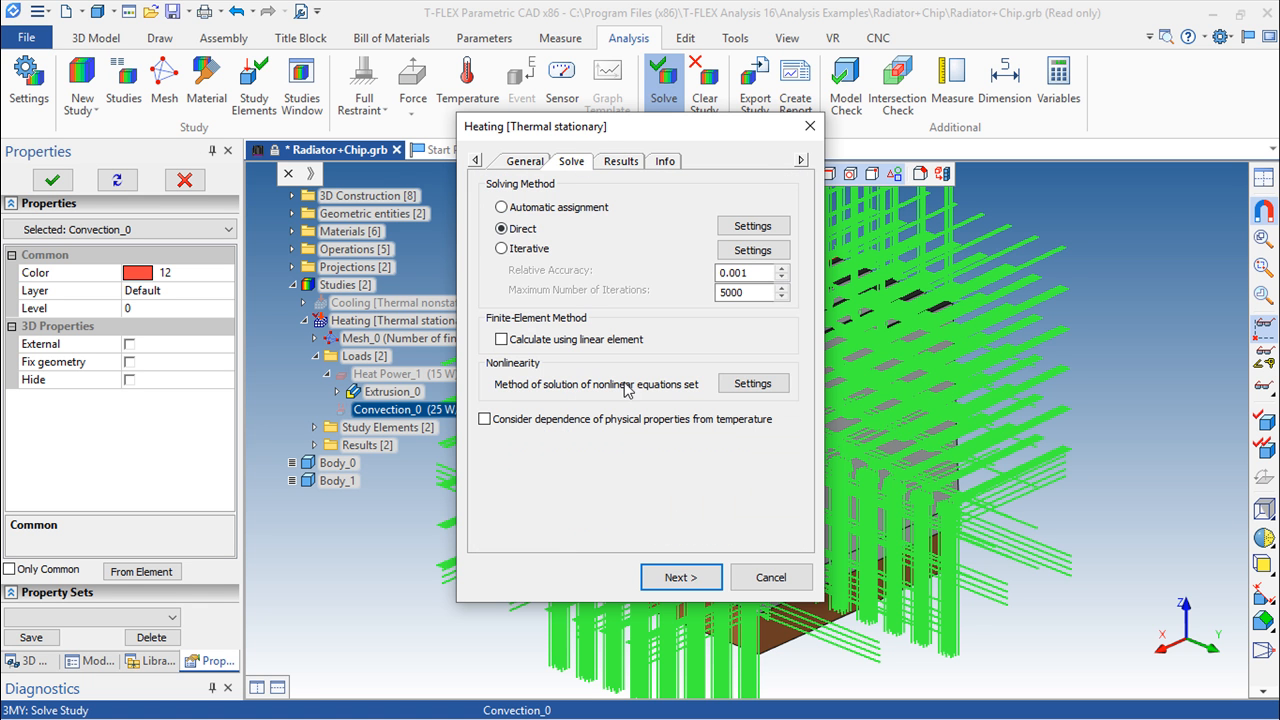
click(668, 590)
click(678, 580)
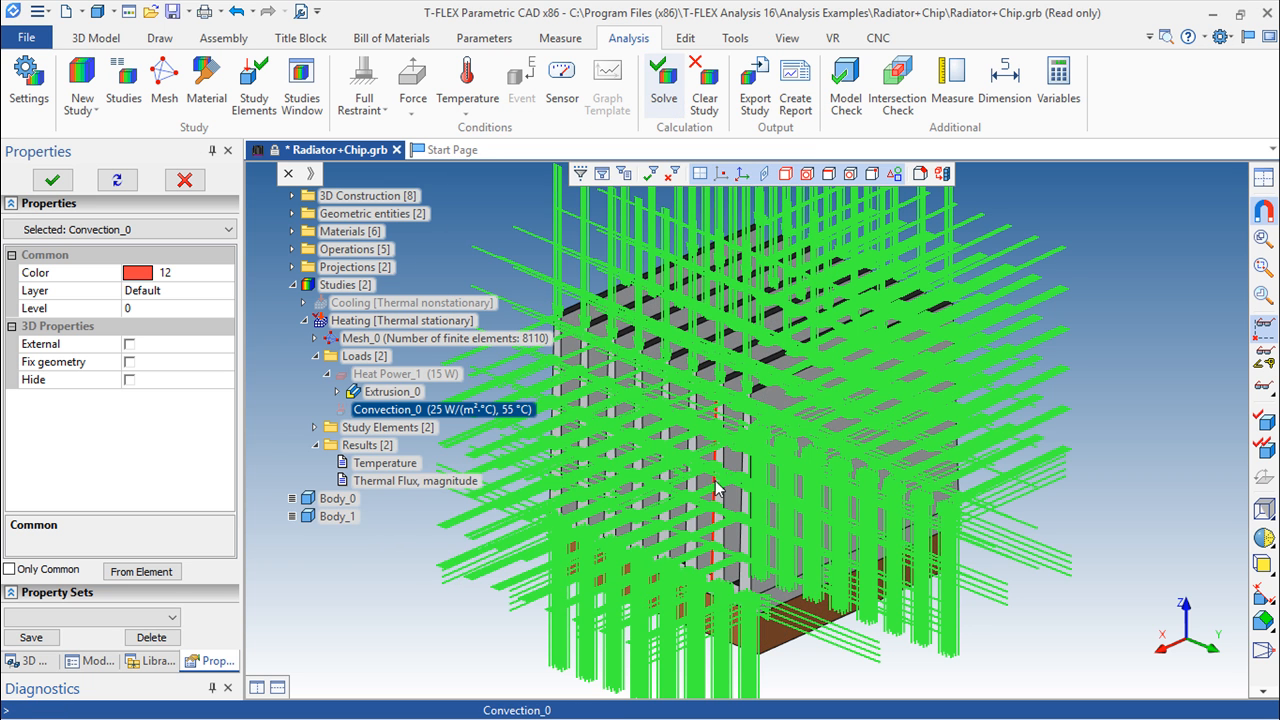
Open the Temperature result of the Heating study
double_click(390, 463)
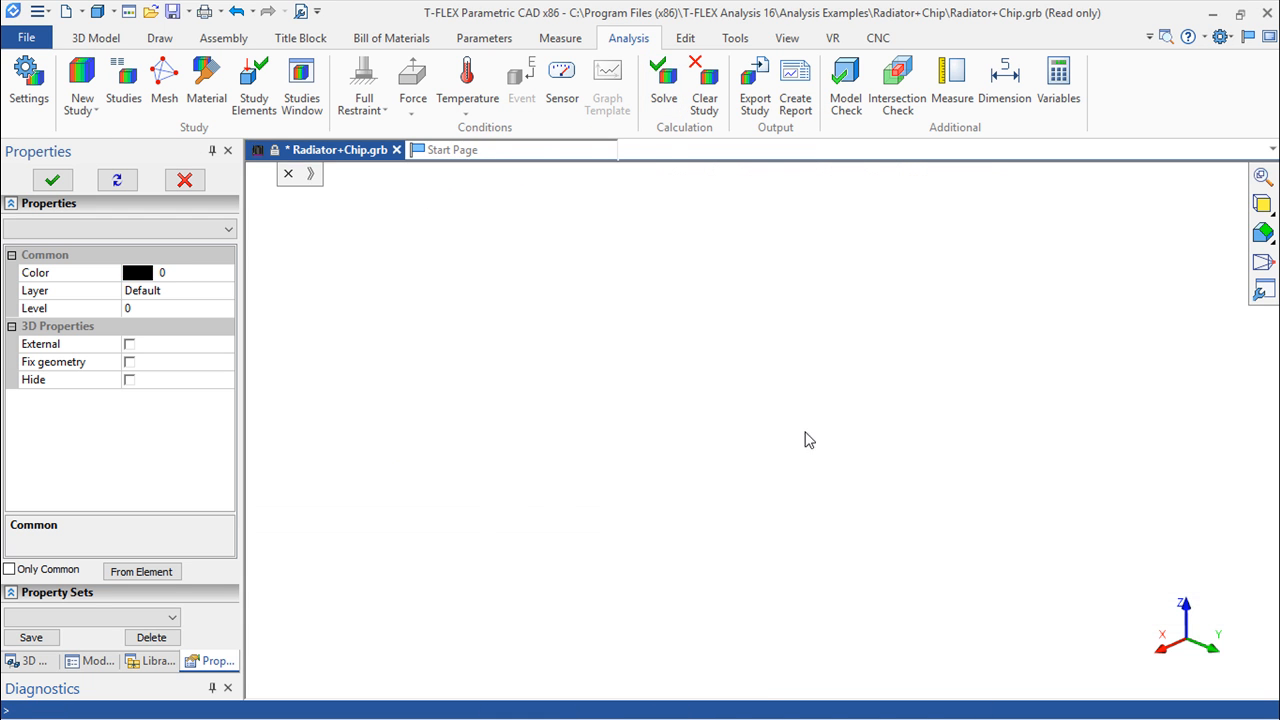
click(400, 88)
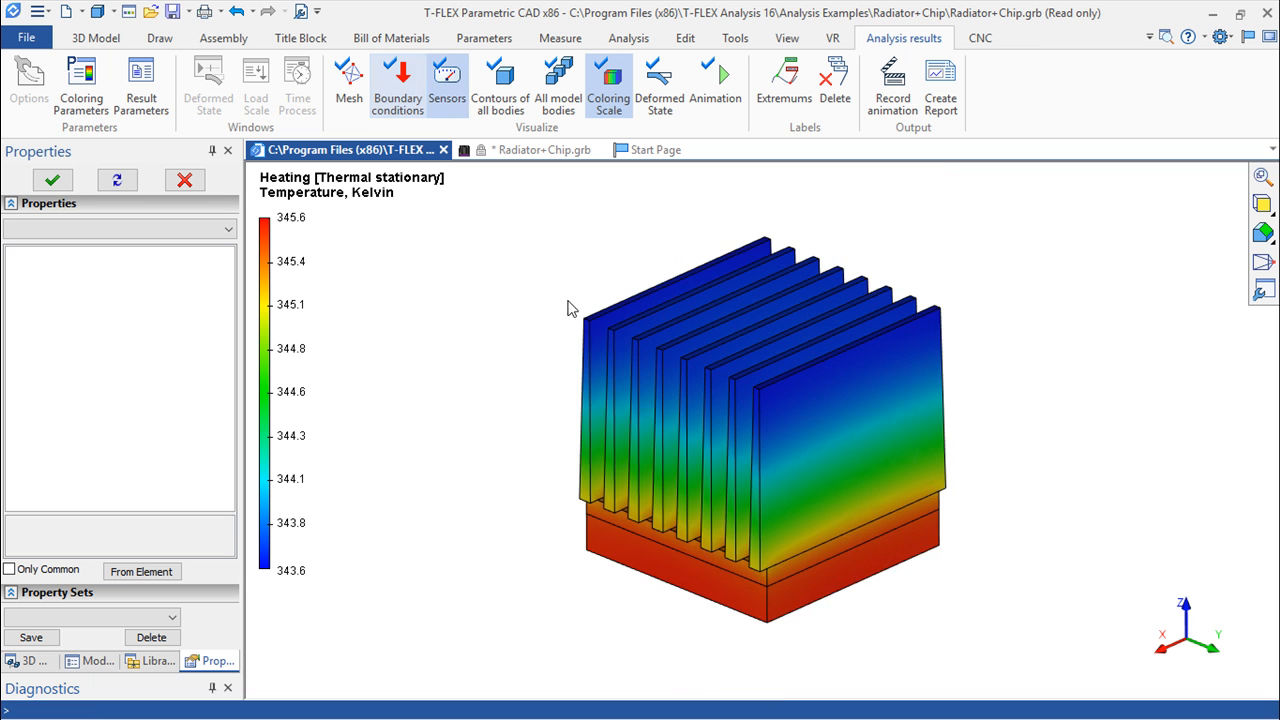
scroll(629, 404, up, 2)
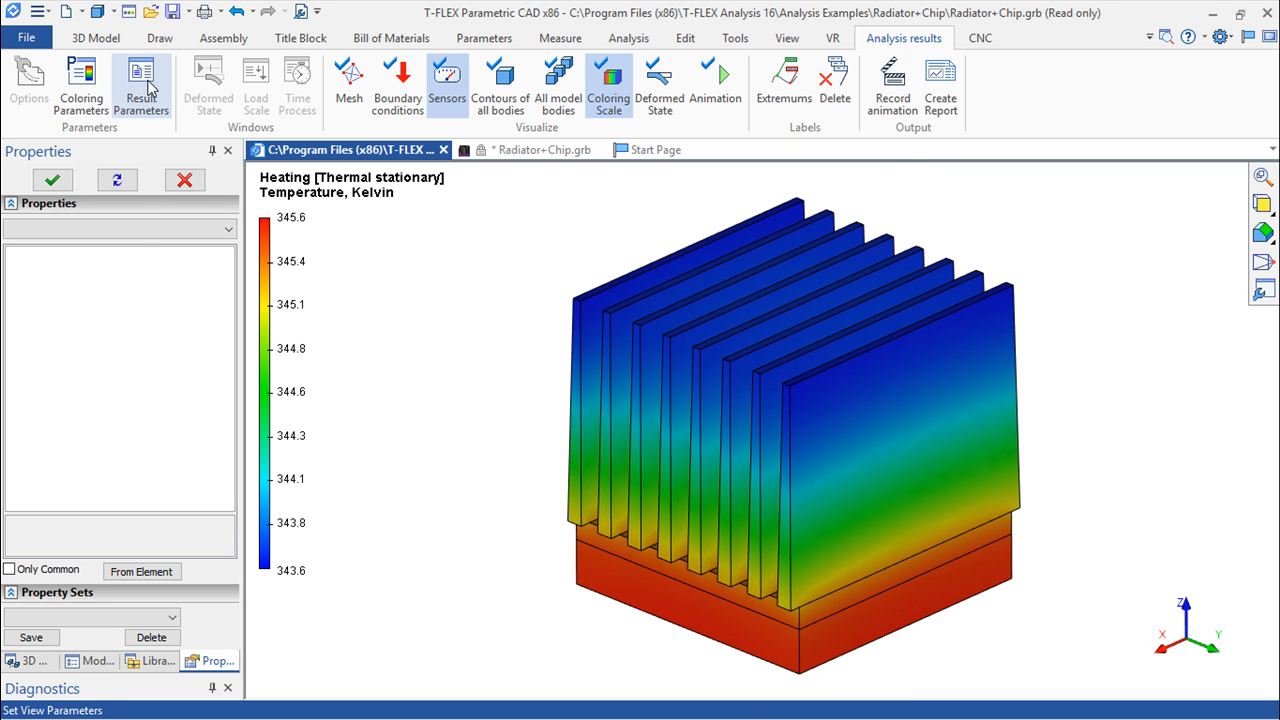
Set the temperature result's units to Celsius
click(145, 88)
click(873, 488)
click(840, 528)
click(857, 561)
click(706, 561)
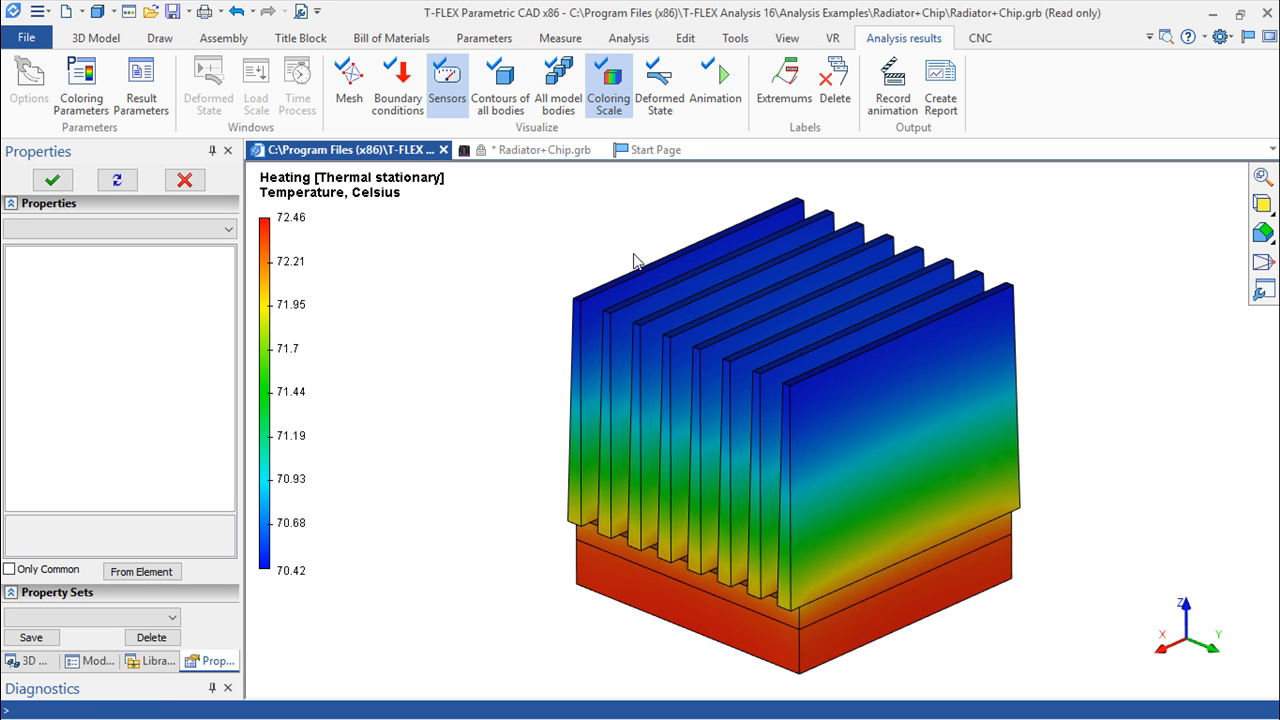
scroll(645, 357, up, 1)
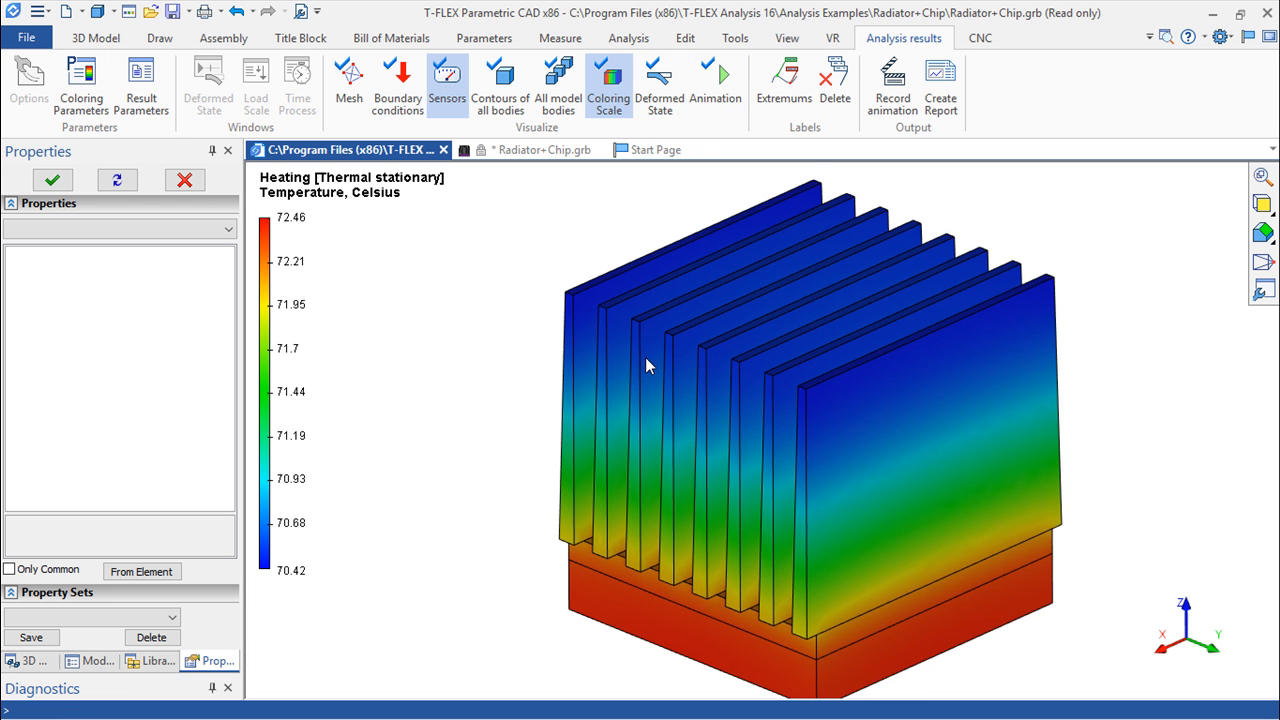
middle_drag(747, 393, 677, 376)
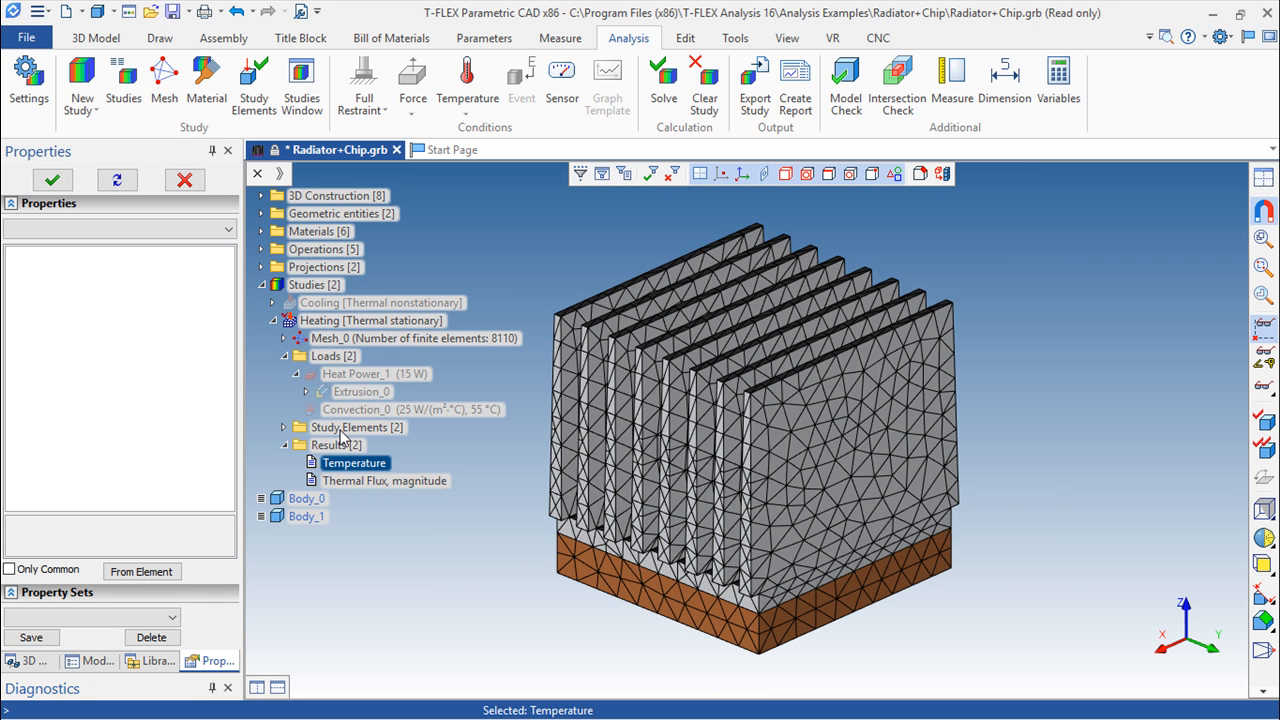
Collapse the Heating study, then activate the Cooling [Thermal nonstationary] study with its study elements hidden
click(285, 357)
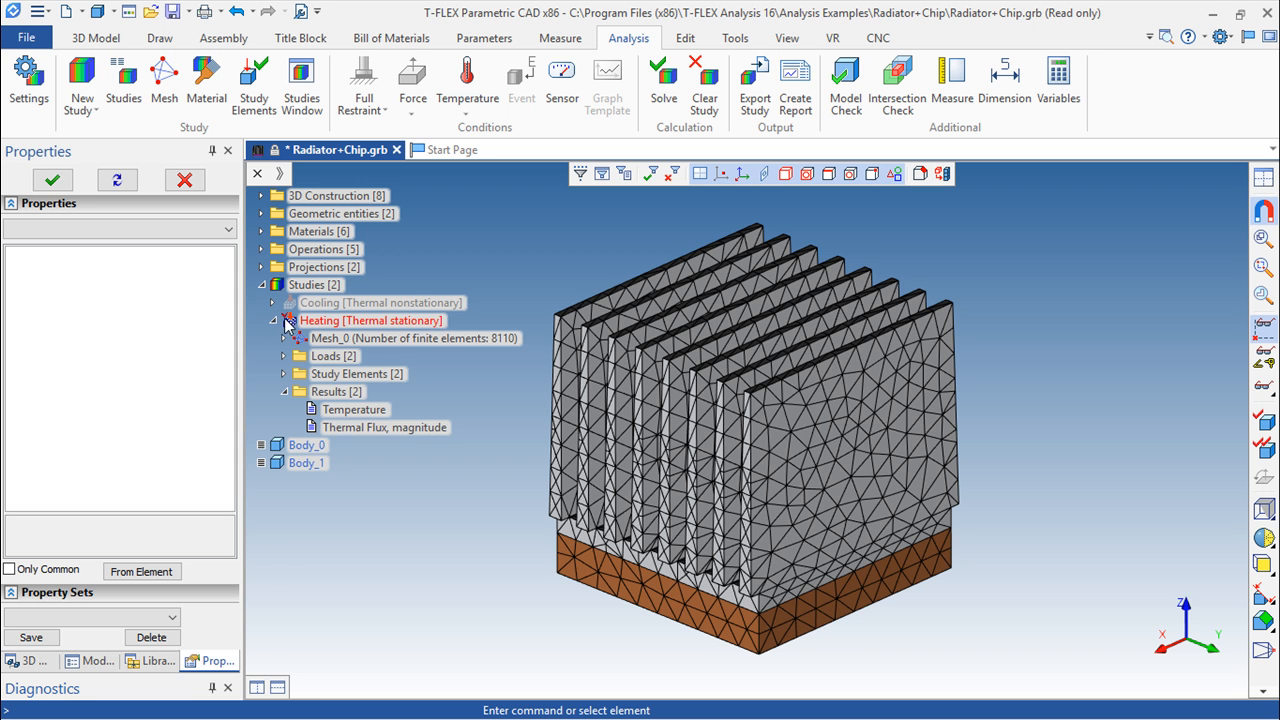
click(273, 321)
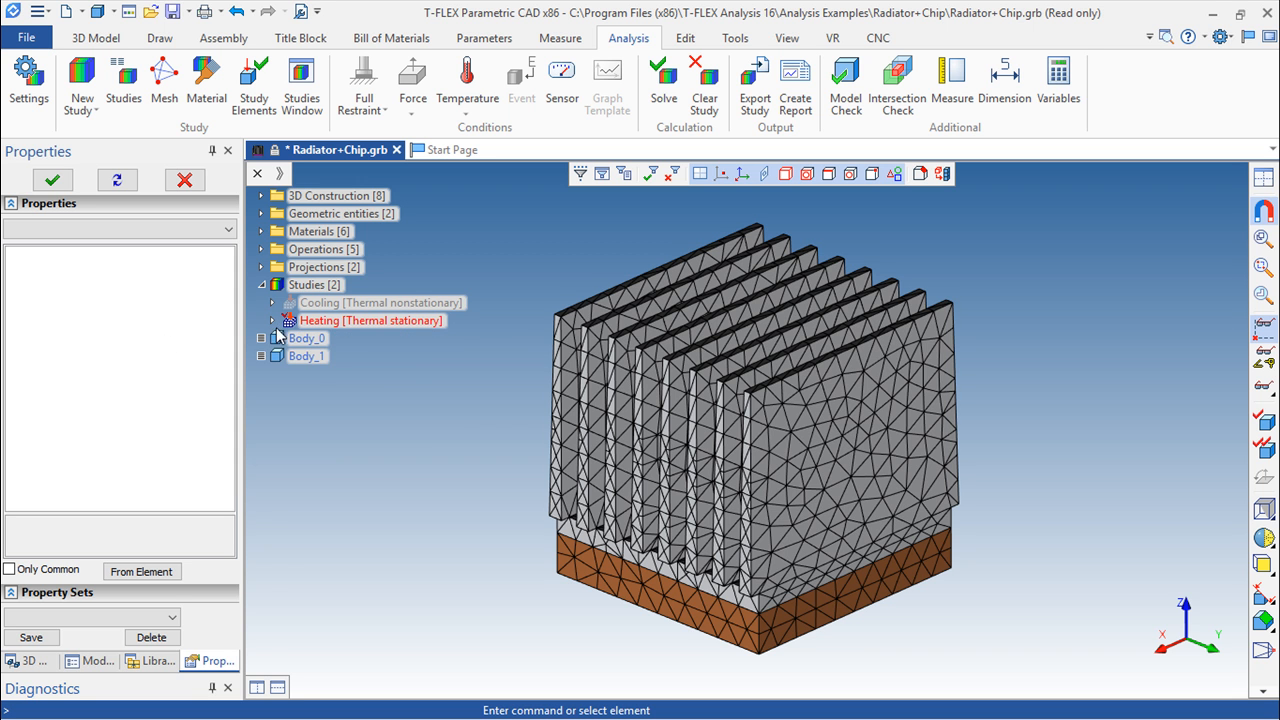
double_click(345, 303)
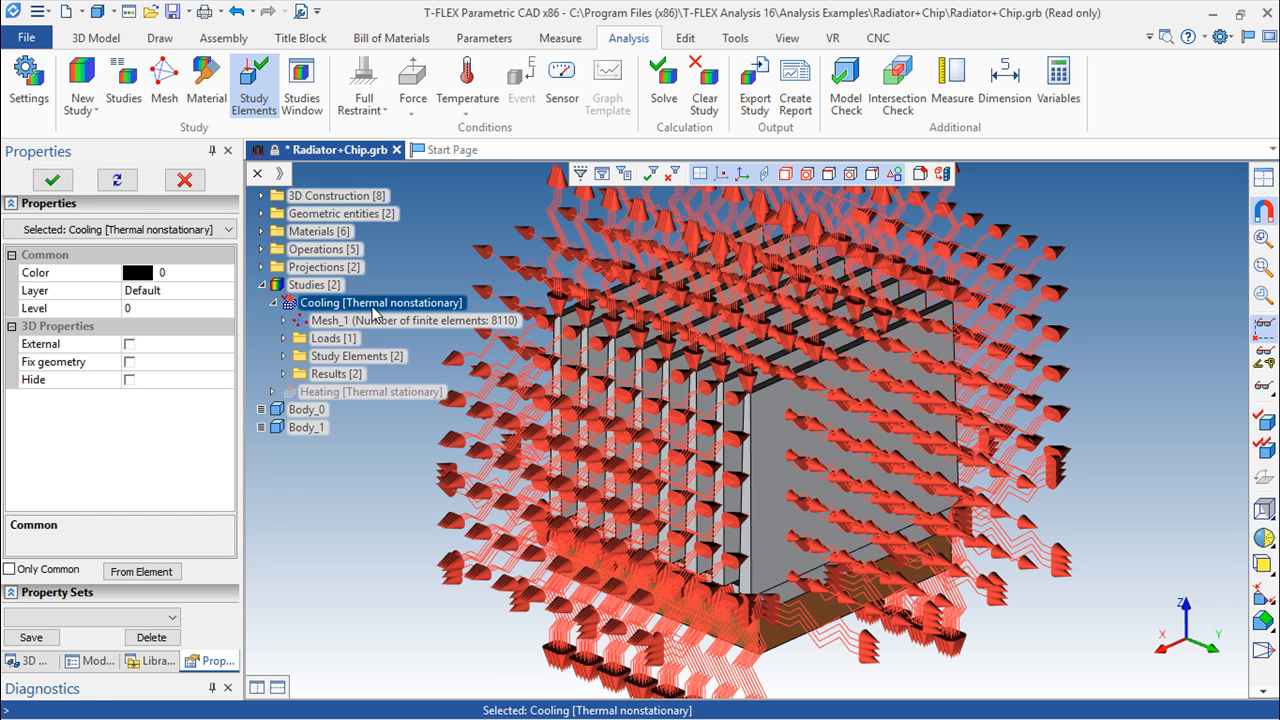
click(254, 88)
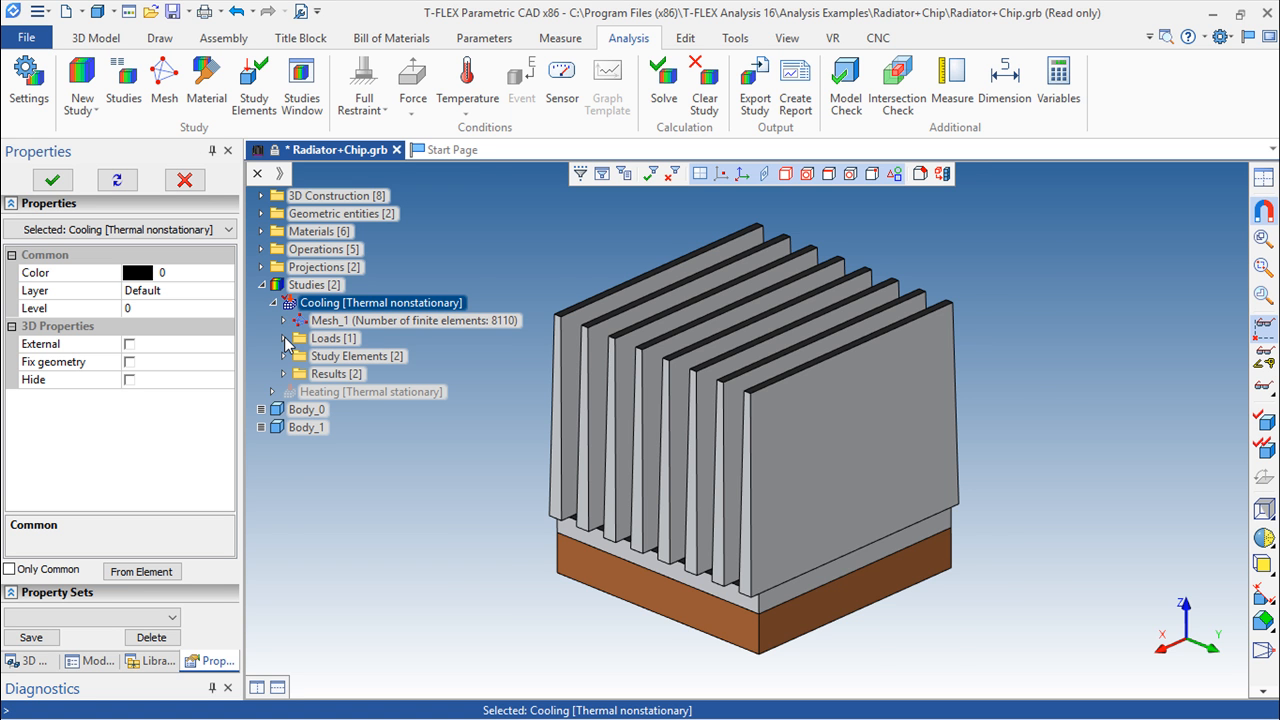
Expand the Cooling study's loads, then start its calculation with a 30-minute process time and a 0.5-minute time increment
click(285, 339)
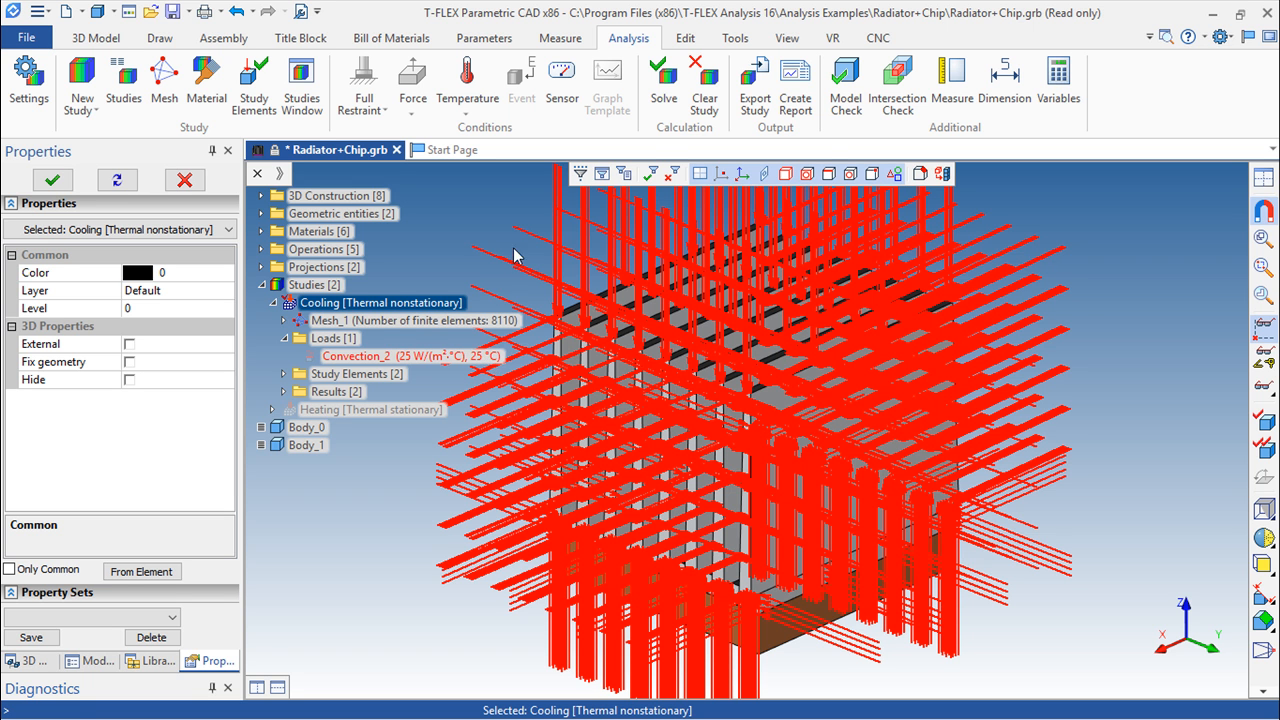
click(663, 74)
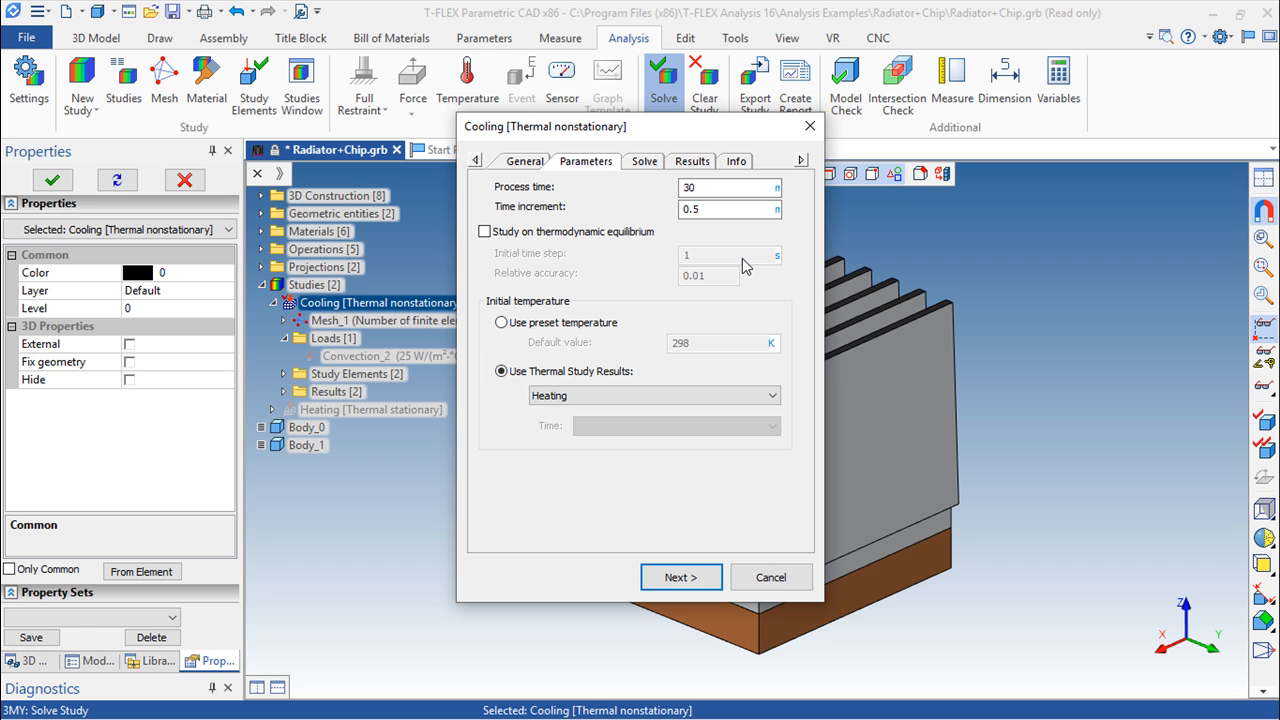
click(695, 208)
text(0.5)
click(778, 189)
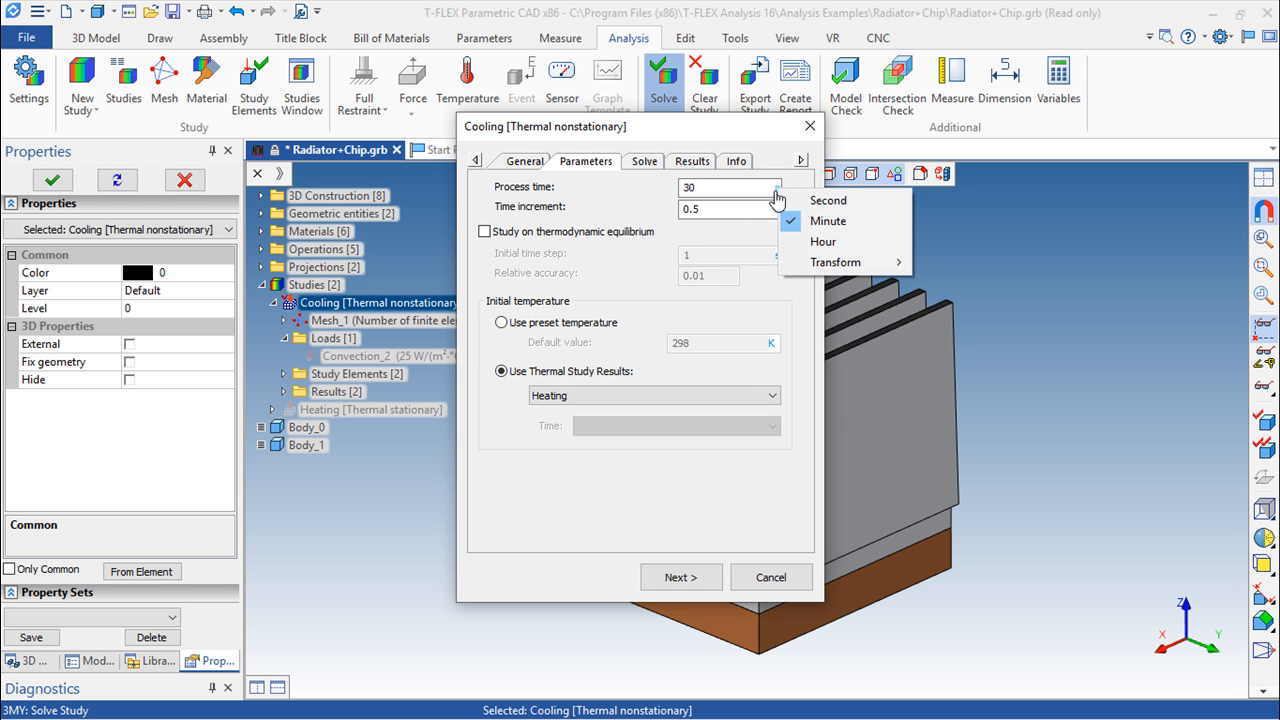
click(767, 127)
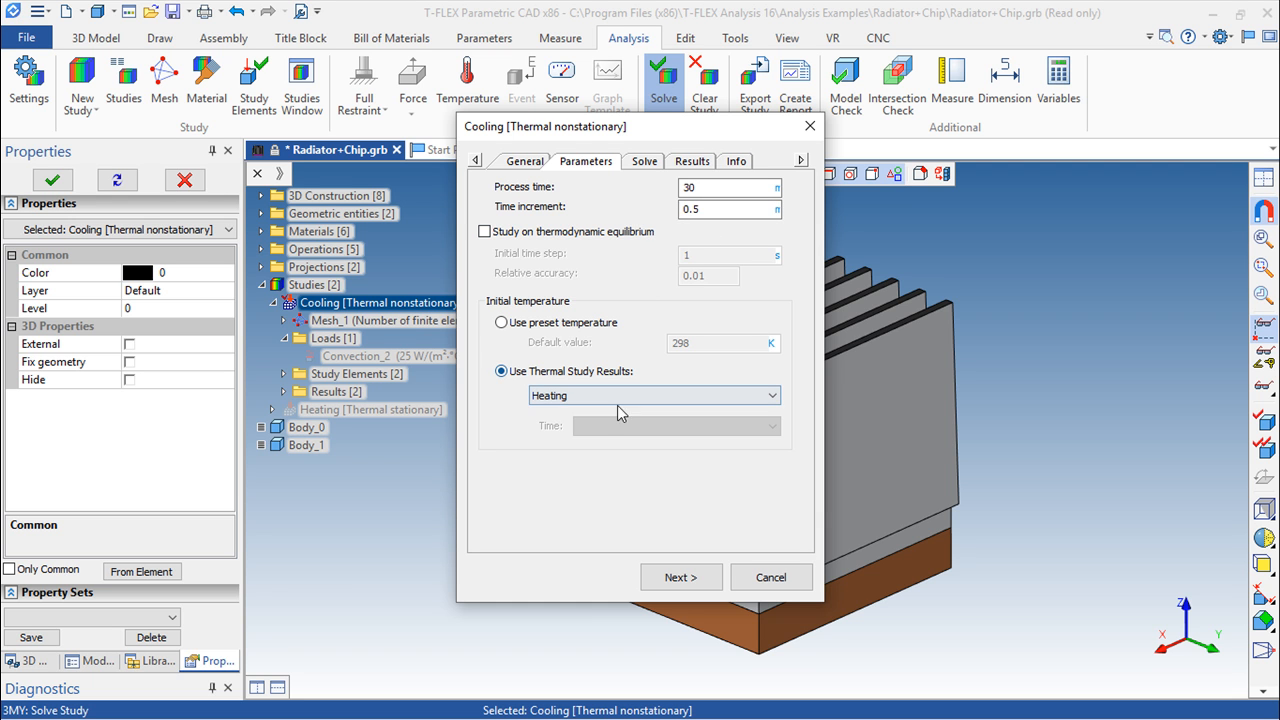
Switch the initial temperature to a preset value of 25 and solve the Cooling study
click(501, 327)
drag(736, 343, 620, 343)
text(25)
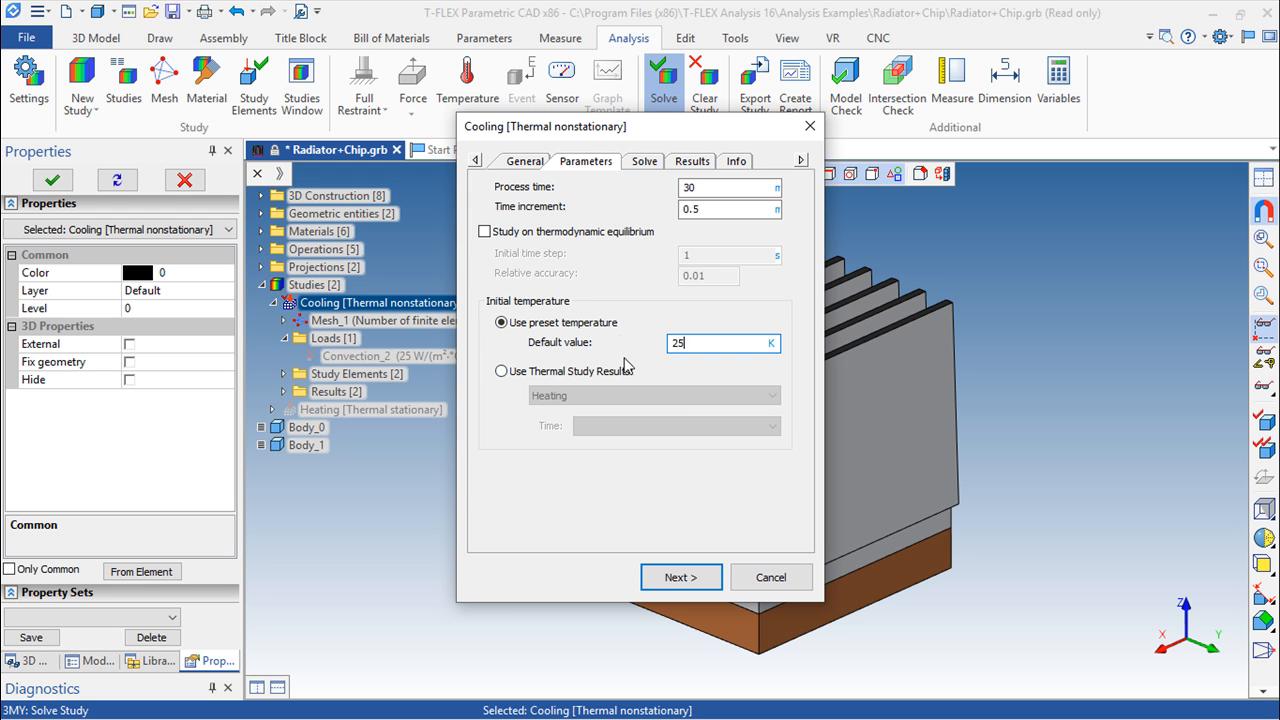
click(682, 577)
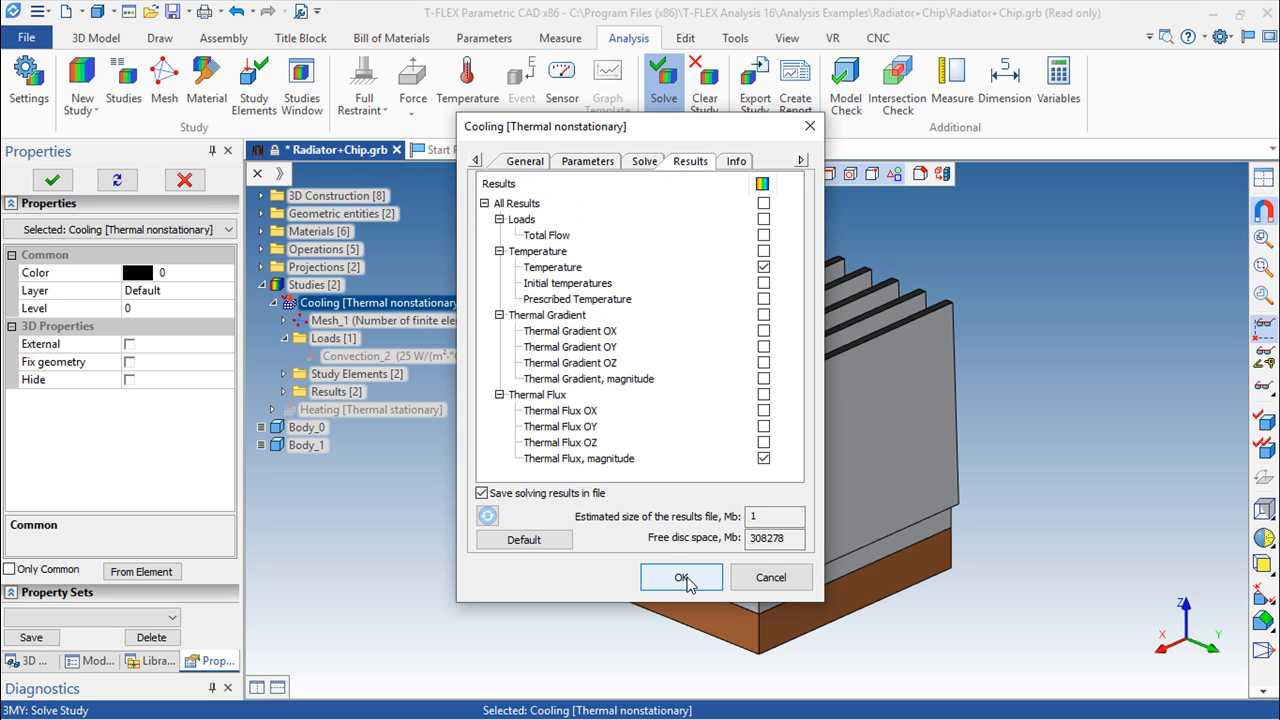
click(686, 580)
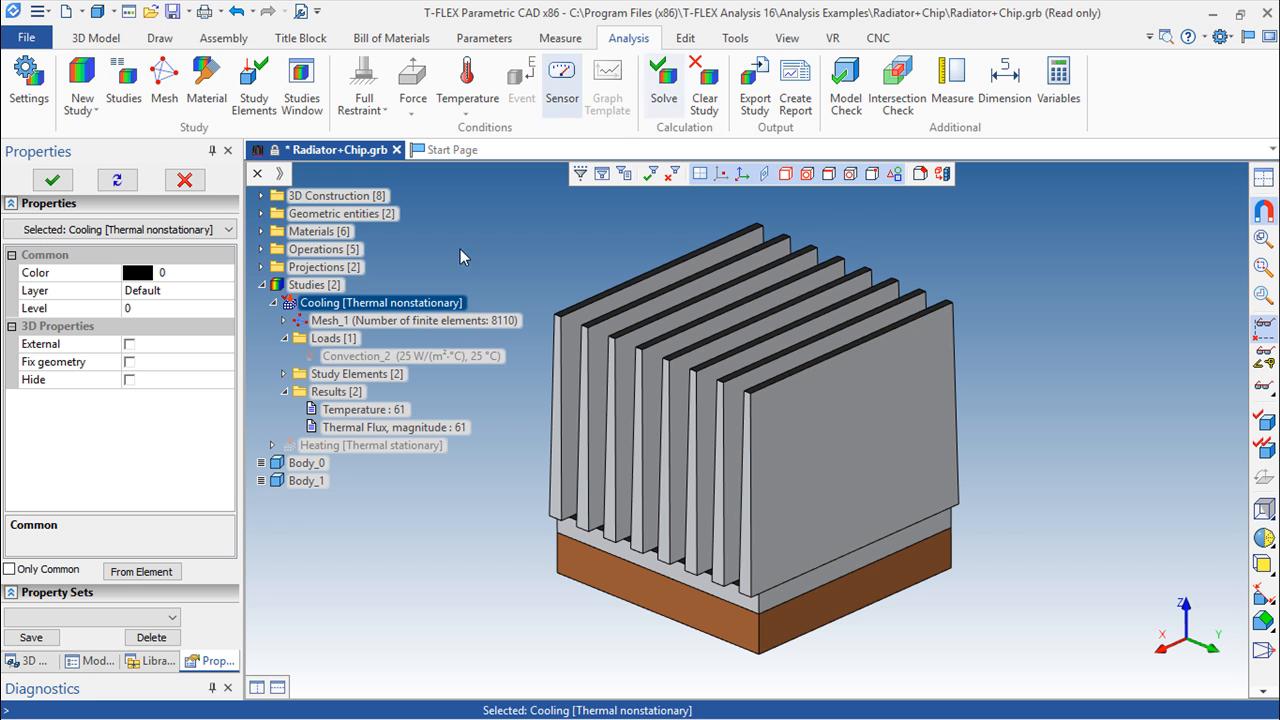
Open the Cooling study's Temperature result, hide the boundary conditions and show the extremum labels
double_click(356, 409)
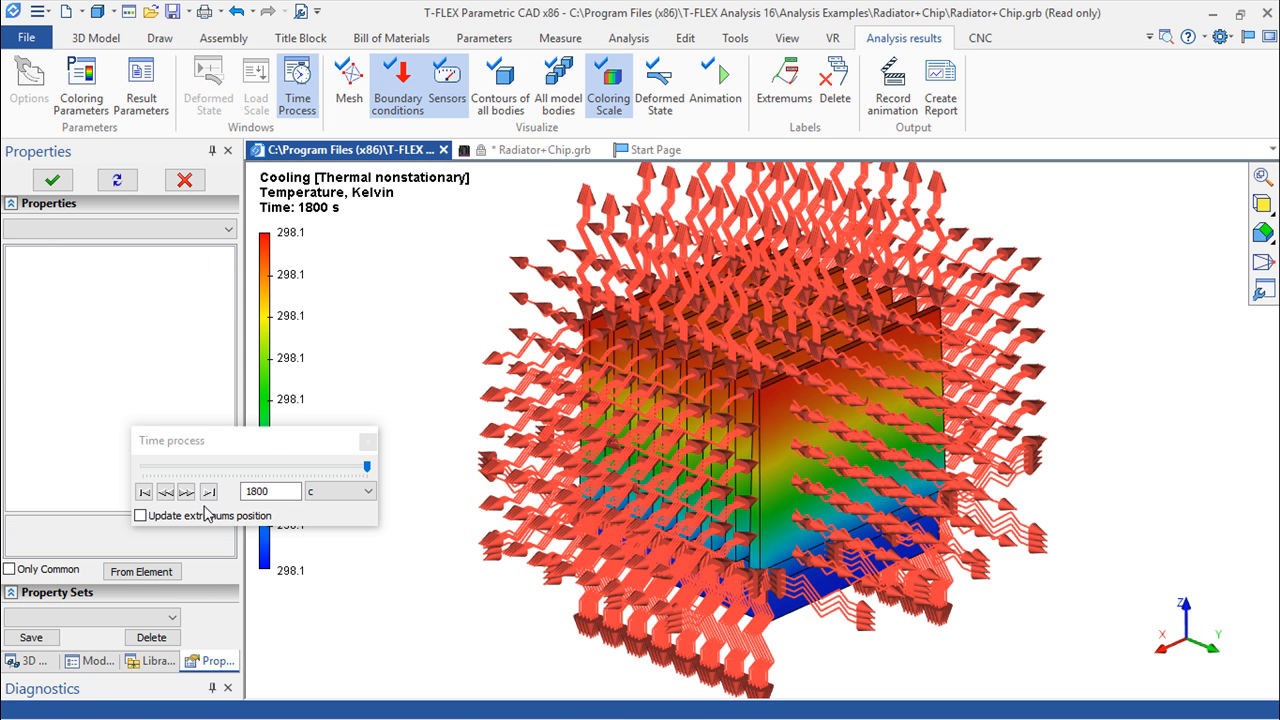
click(398, 88)
scroll(617, 323, up, 2)
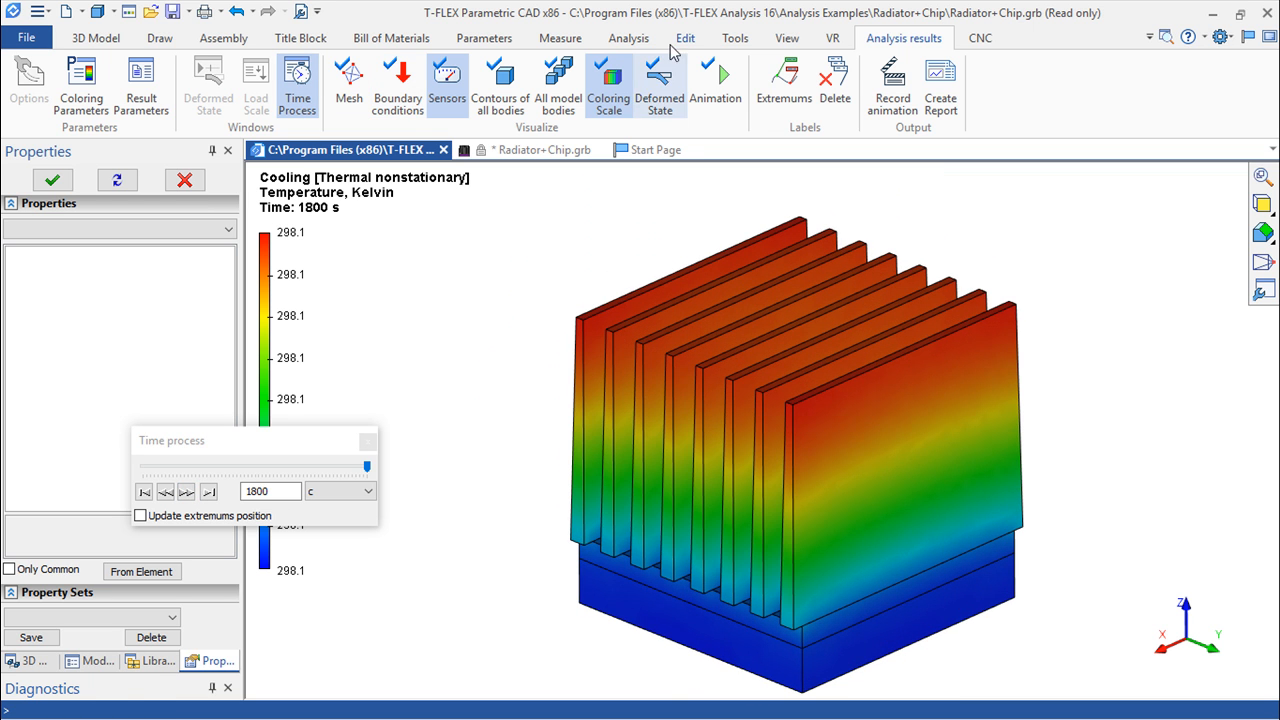
click(783, 87)
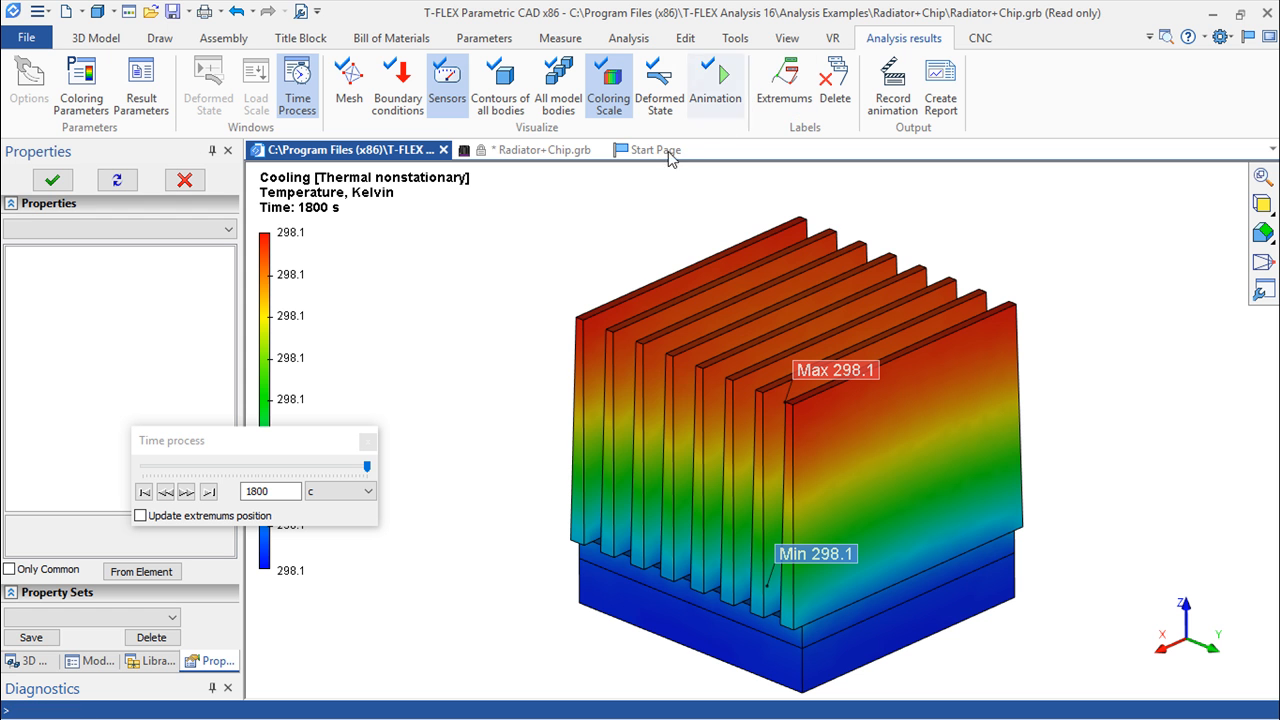
Set the Cooling temperature result's units to Celsius
click(150, 100)
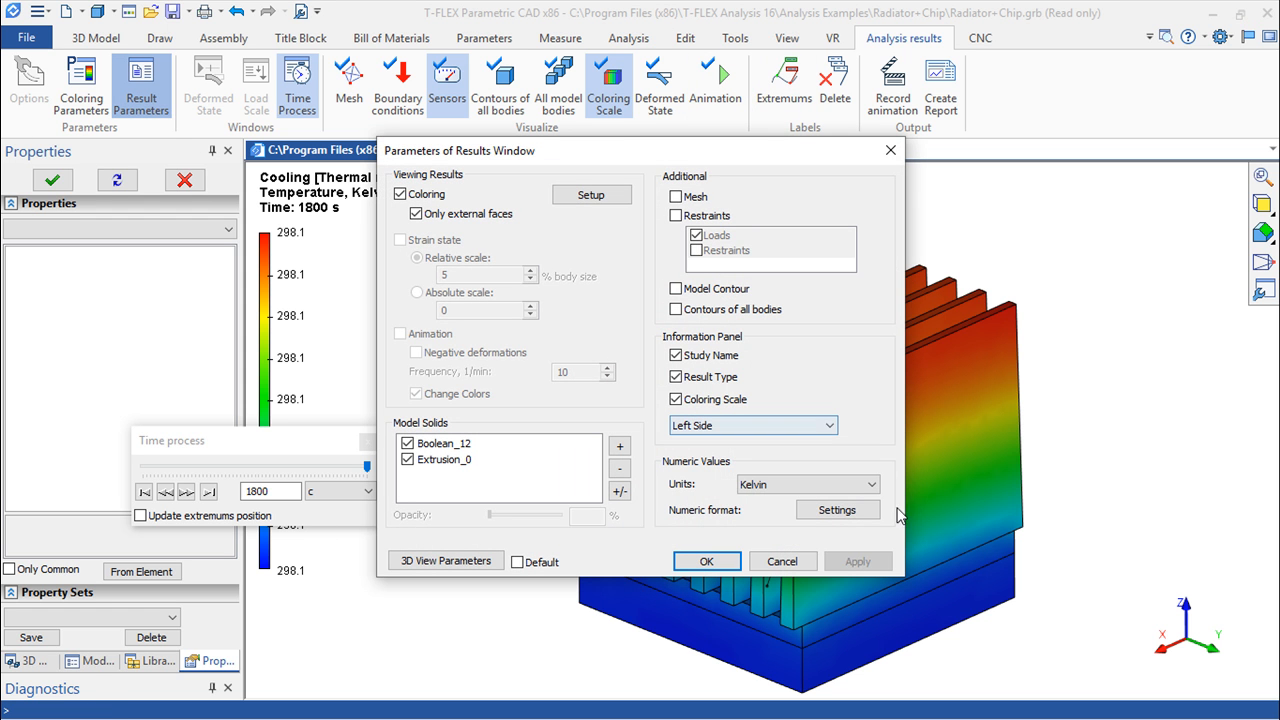
click(866, 485)
click(806, 527)
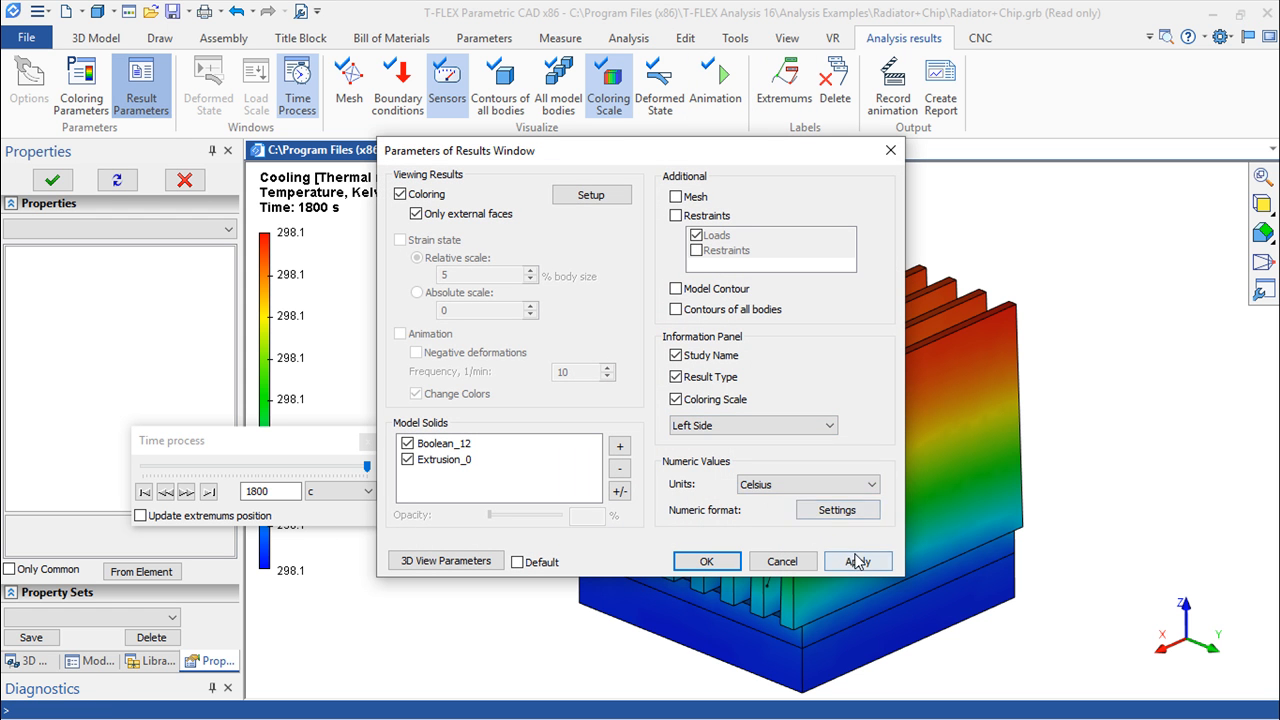
click(856, 561)
click(722, 563)
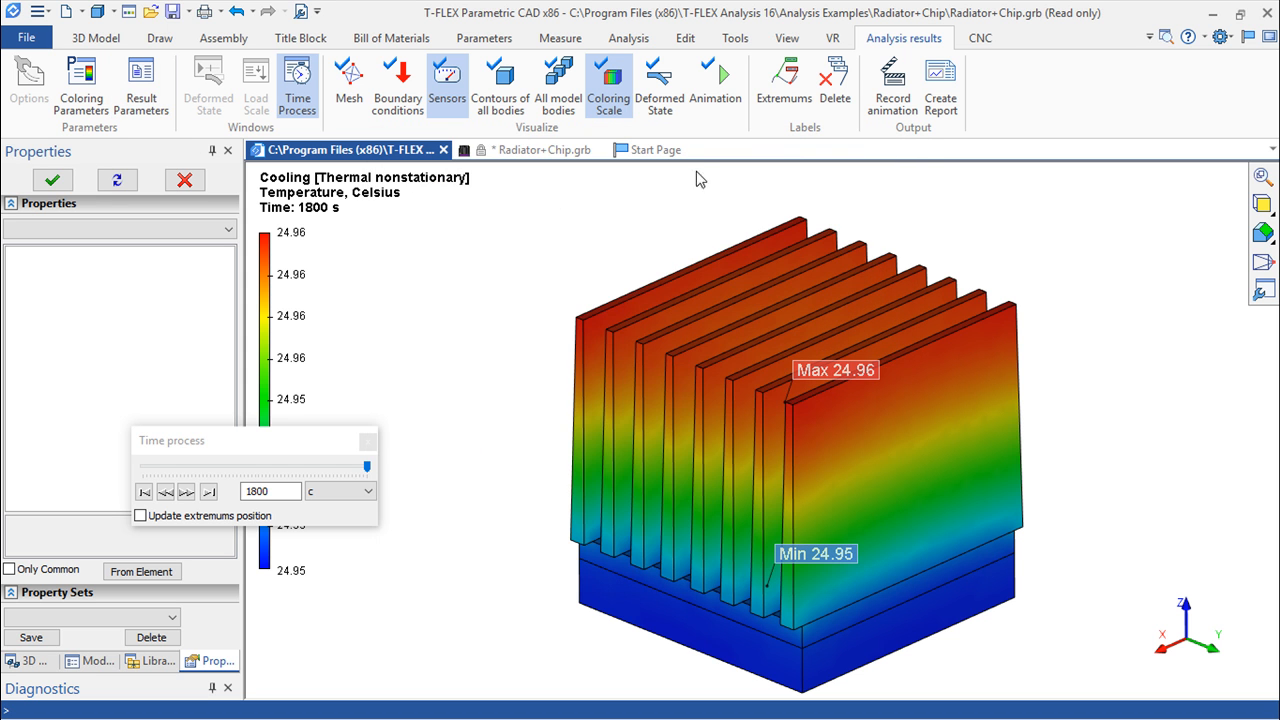
Examine the Cooling temperature over time with the animation and at 1320 s, then close the result
click(722, 105)
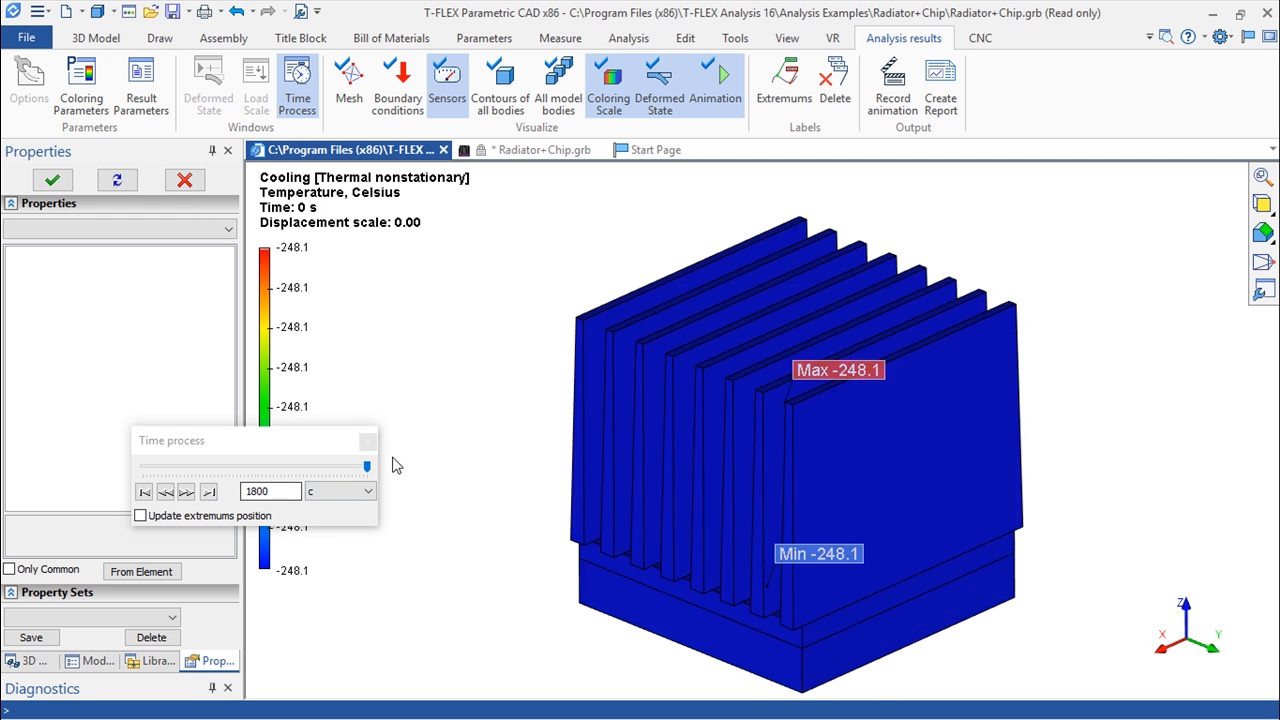
mouse_move(366, 466)
mouse_down()
mouse_move(145, 483)
mouse_move(160, 468)
mouse_move(225, 468)
mouse_move(140, 459)
mouse_move(396, 479)
mouse_move(127, 487)
mouse_move(329, 466)
mouse_move(373, 478)
mouse_up()
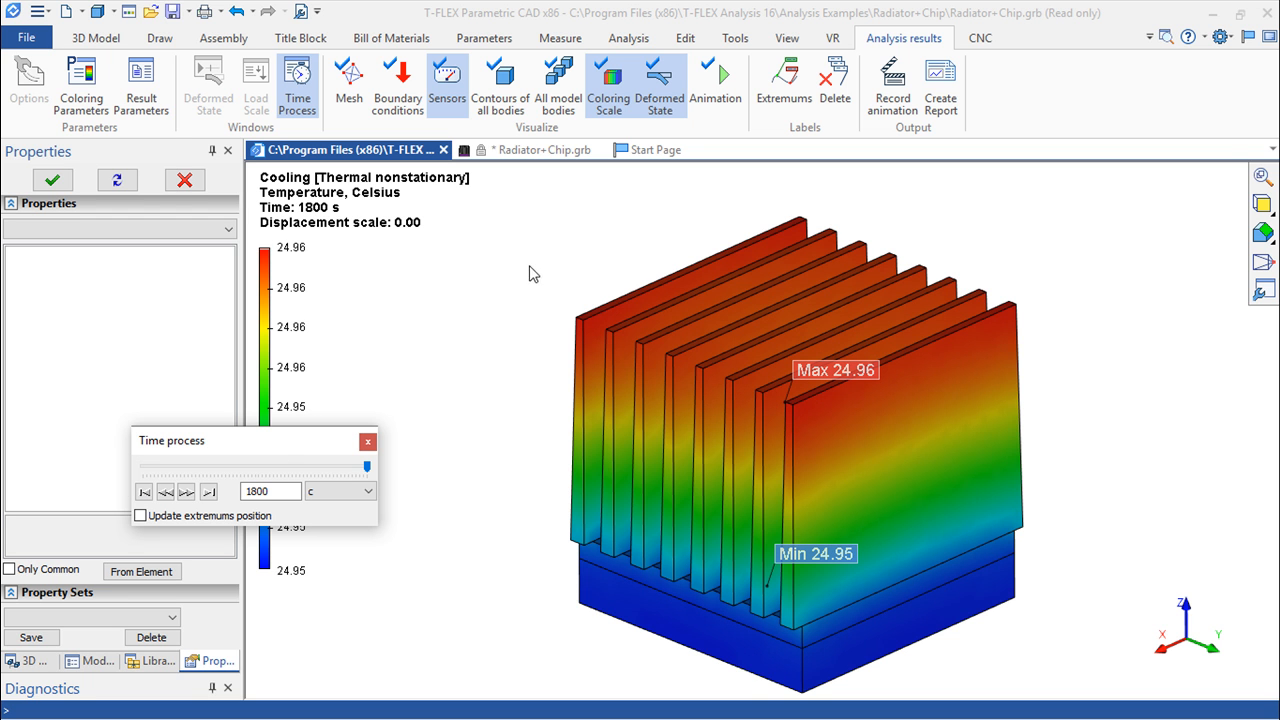
drag(368, 476, 309, 487)
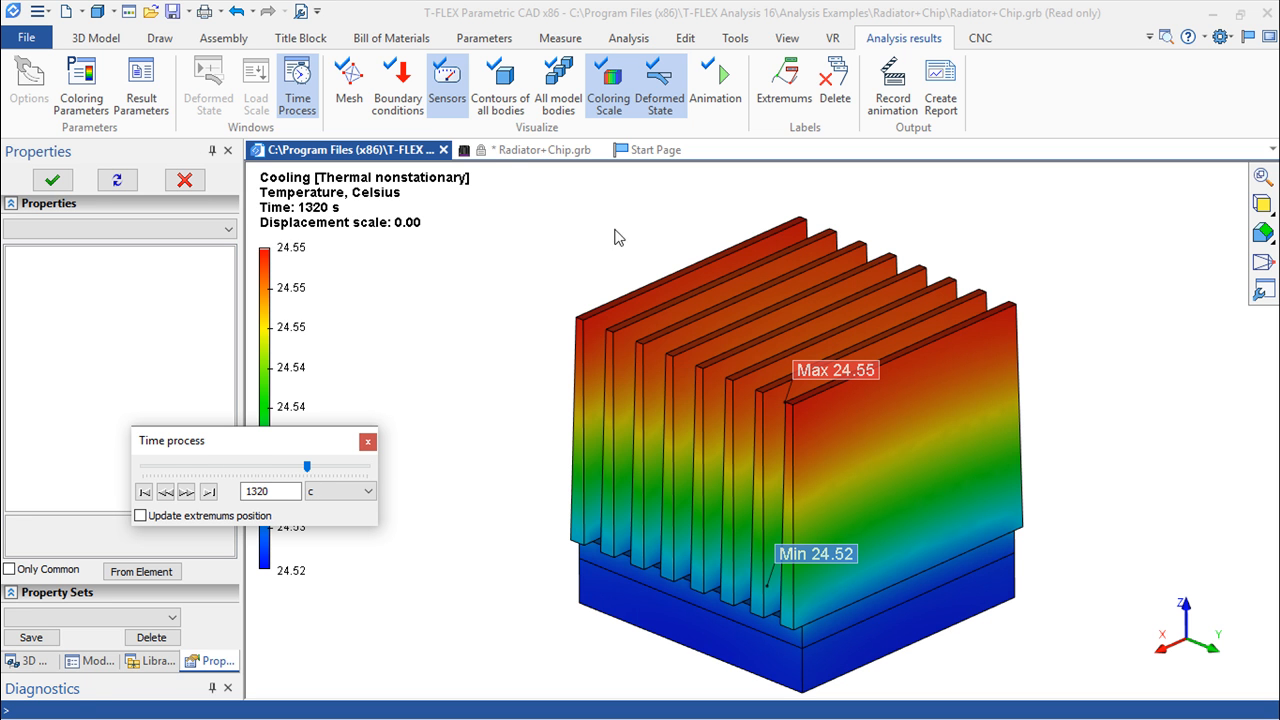
click(443, 150)
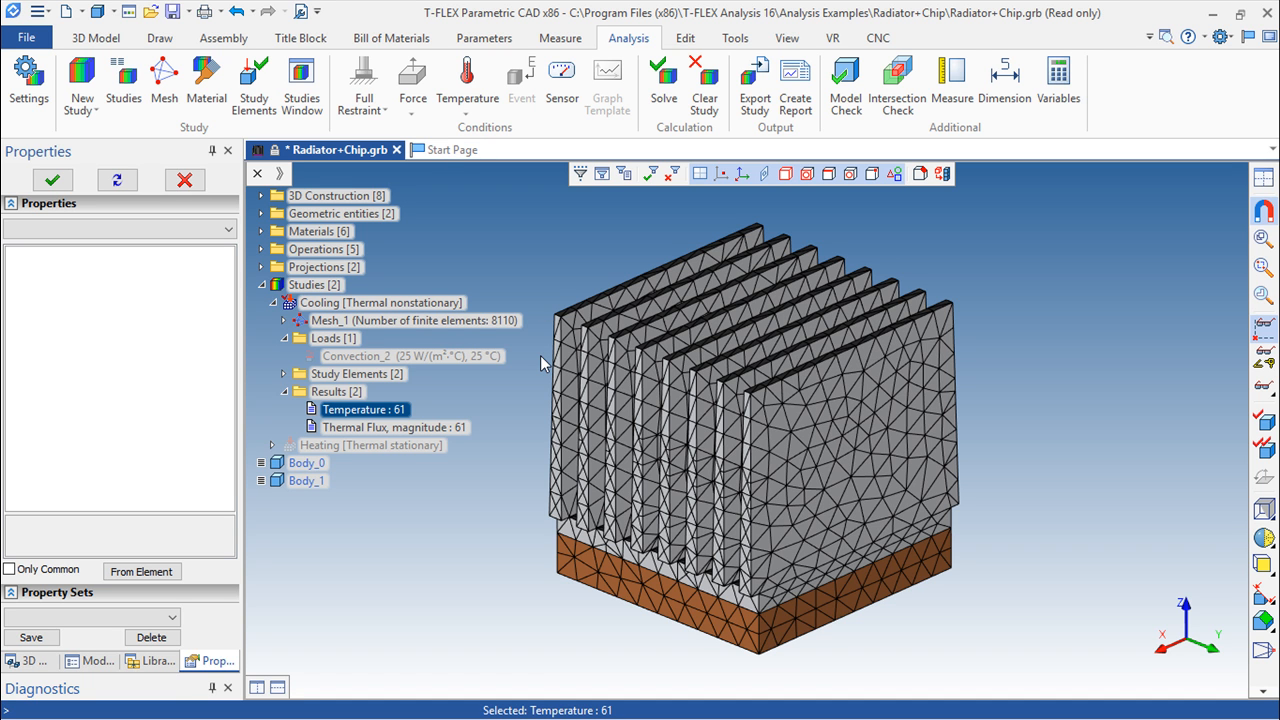
Change the preset initial temperature's unit to Celsius degree and solve the Cooling study again
click(652, 98)
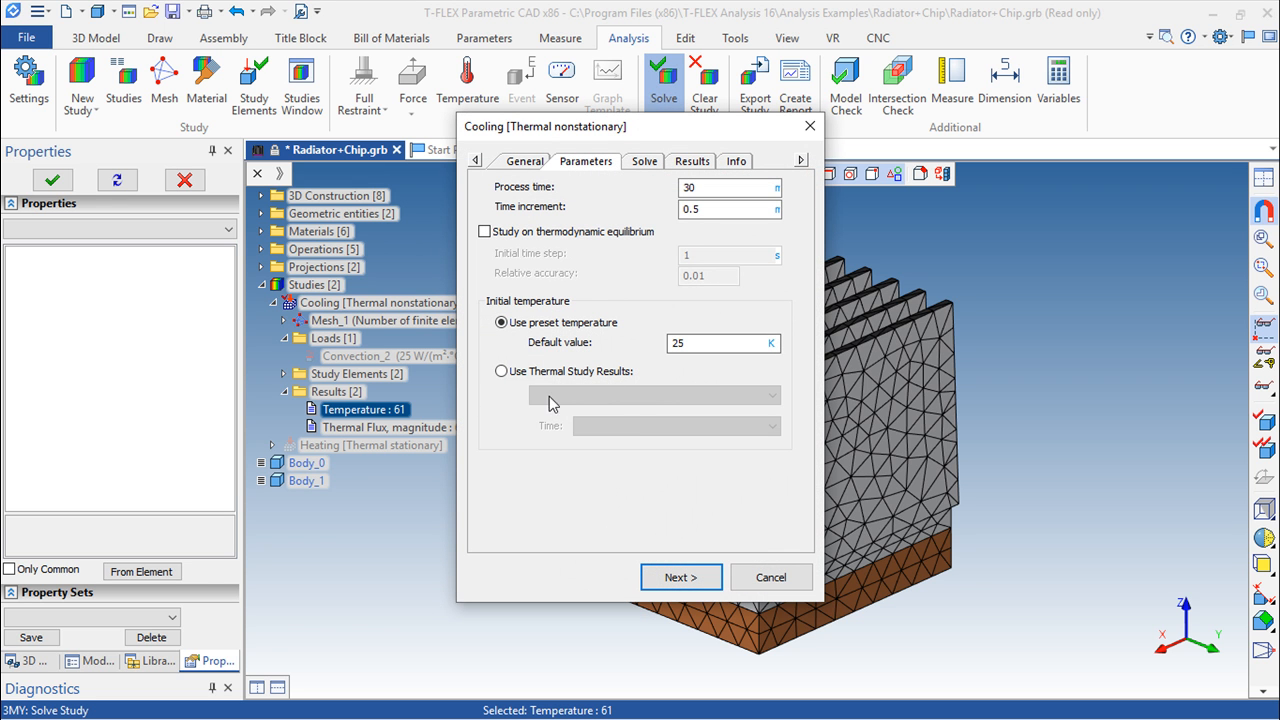
click(771, 344)
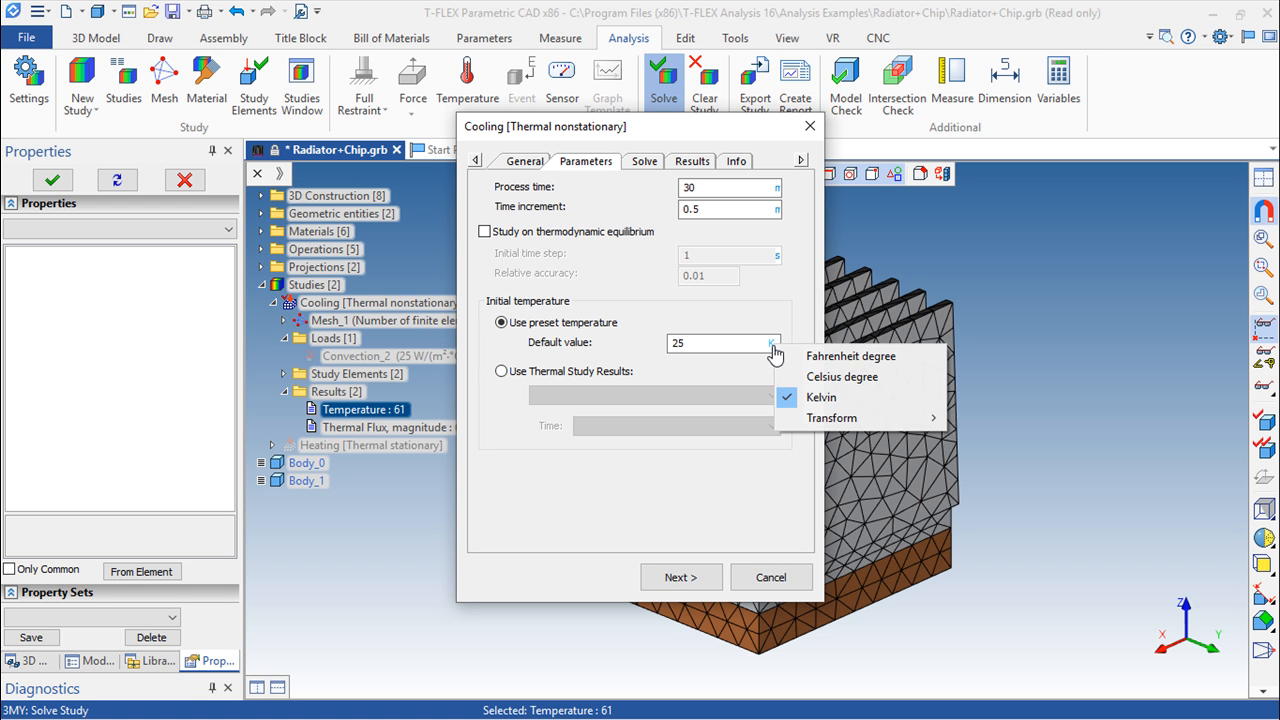
click(820, 378)
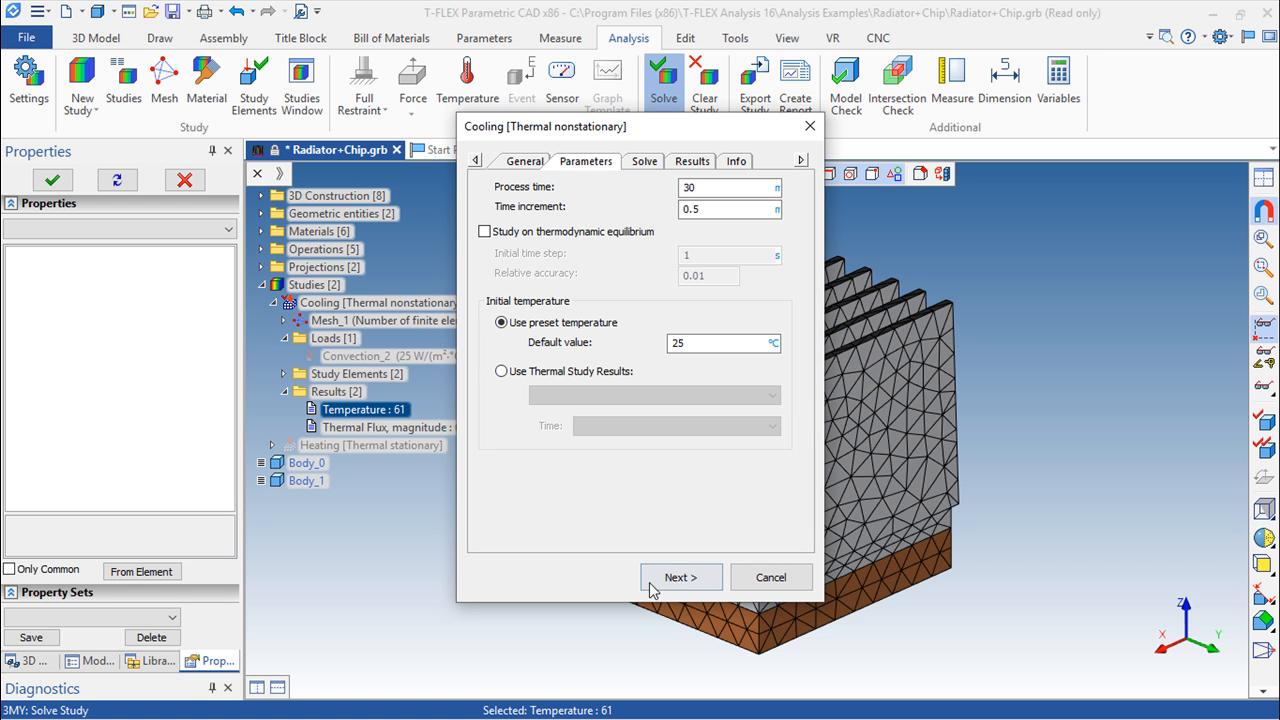
click(658, 584)
click(660, 584)
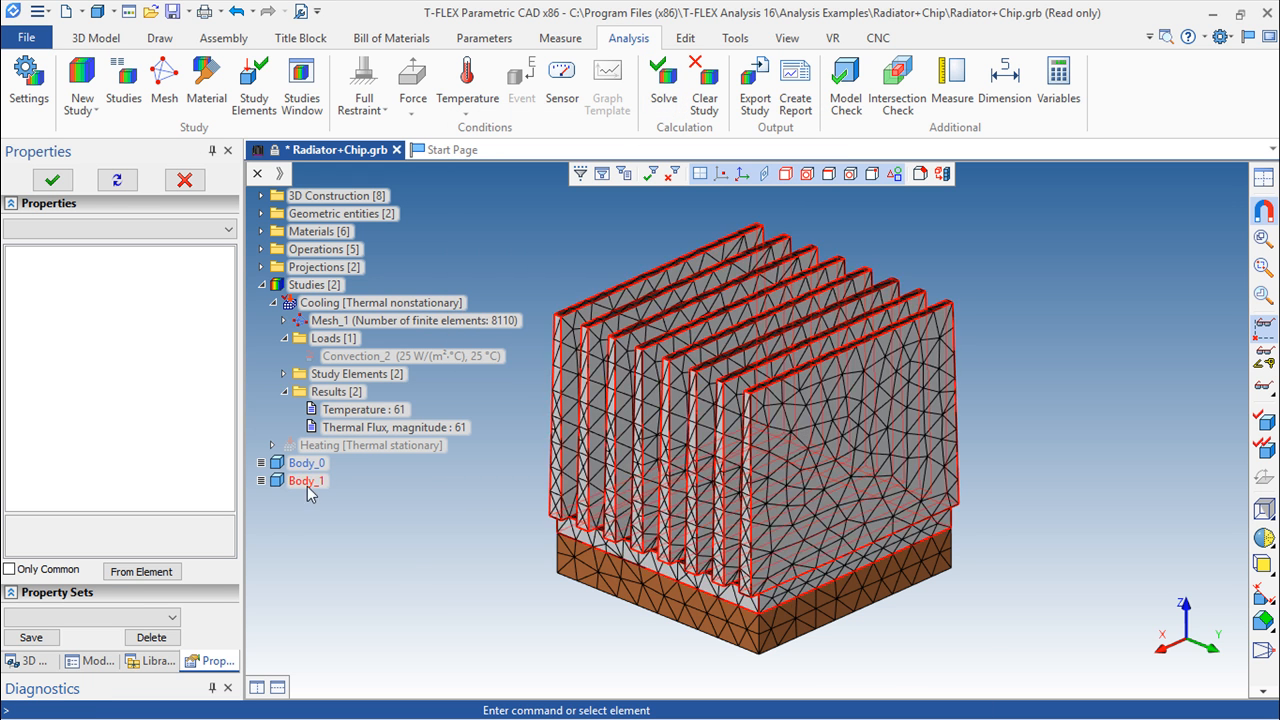
Open the recalculated Temperature result of the Cooling study without boundary conditions and go to time 0 s
double_click(353, 411)
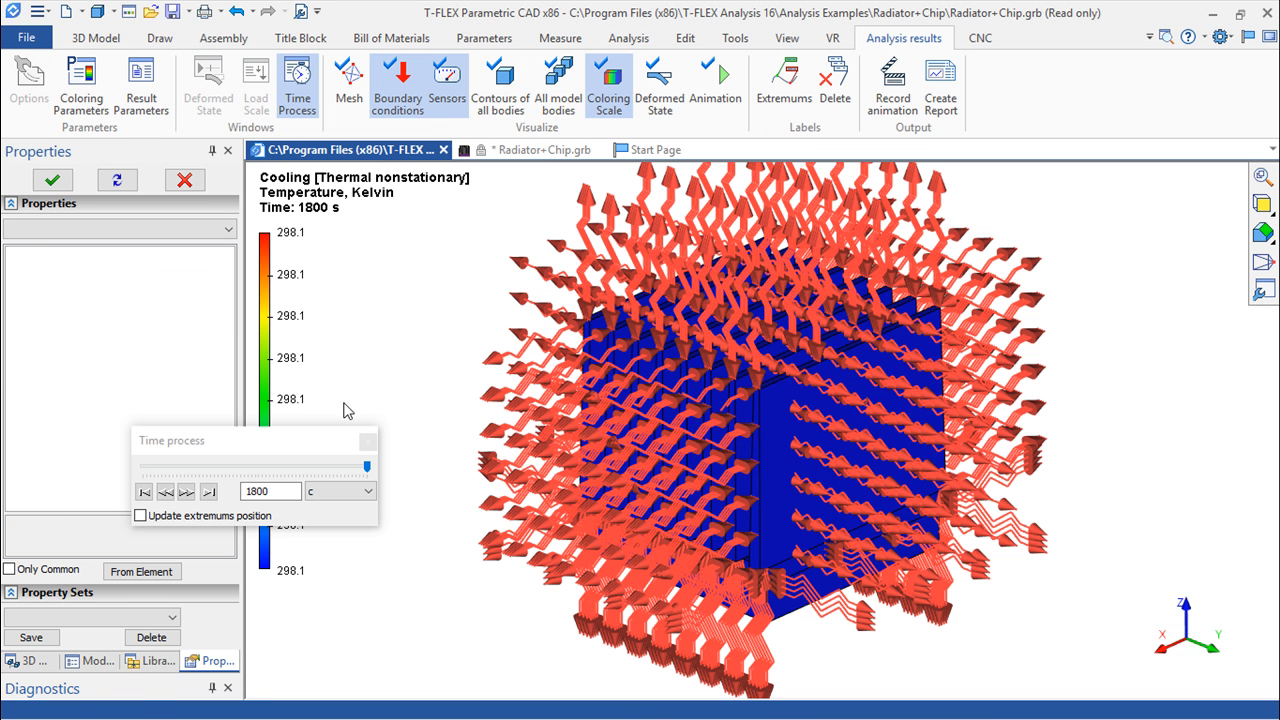
click(398, 90)
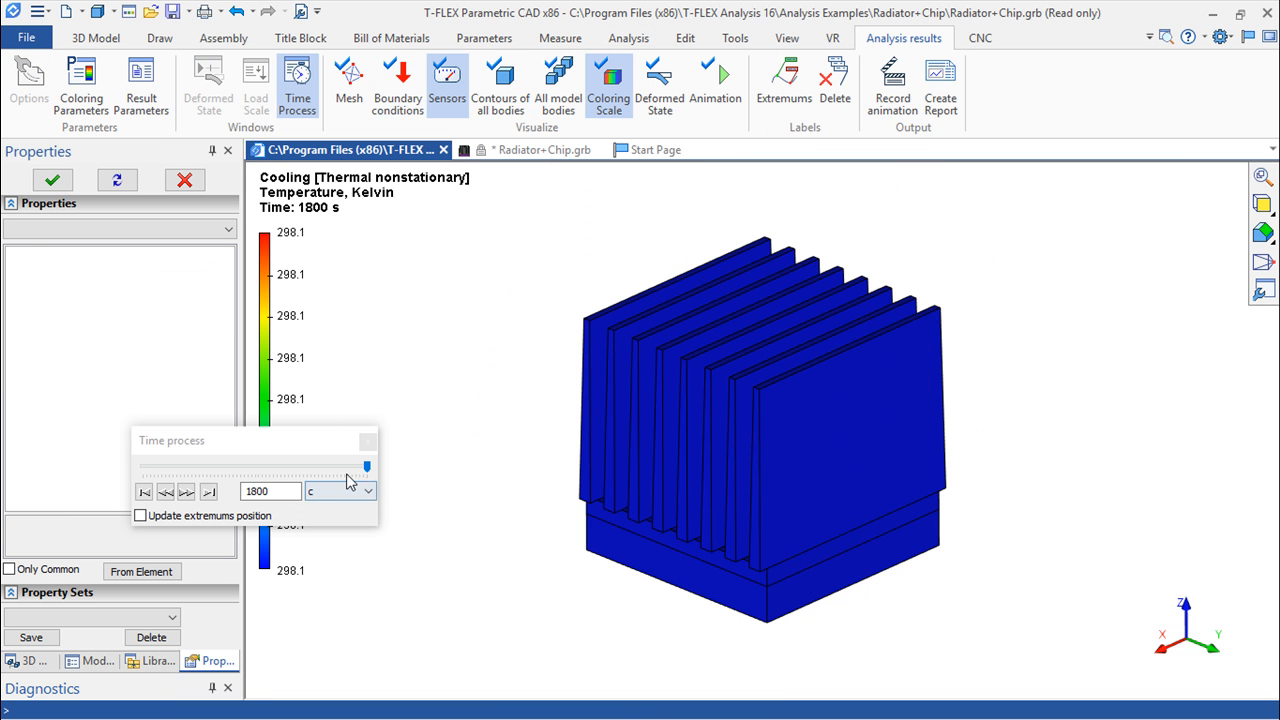
drag(370, 470, 100, 466)
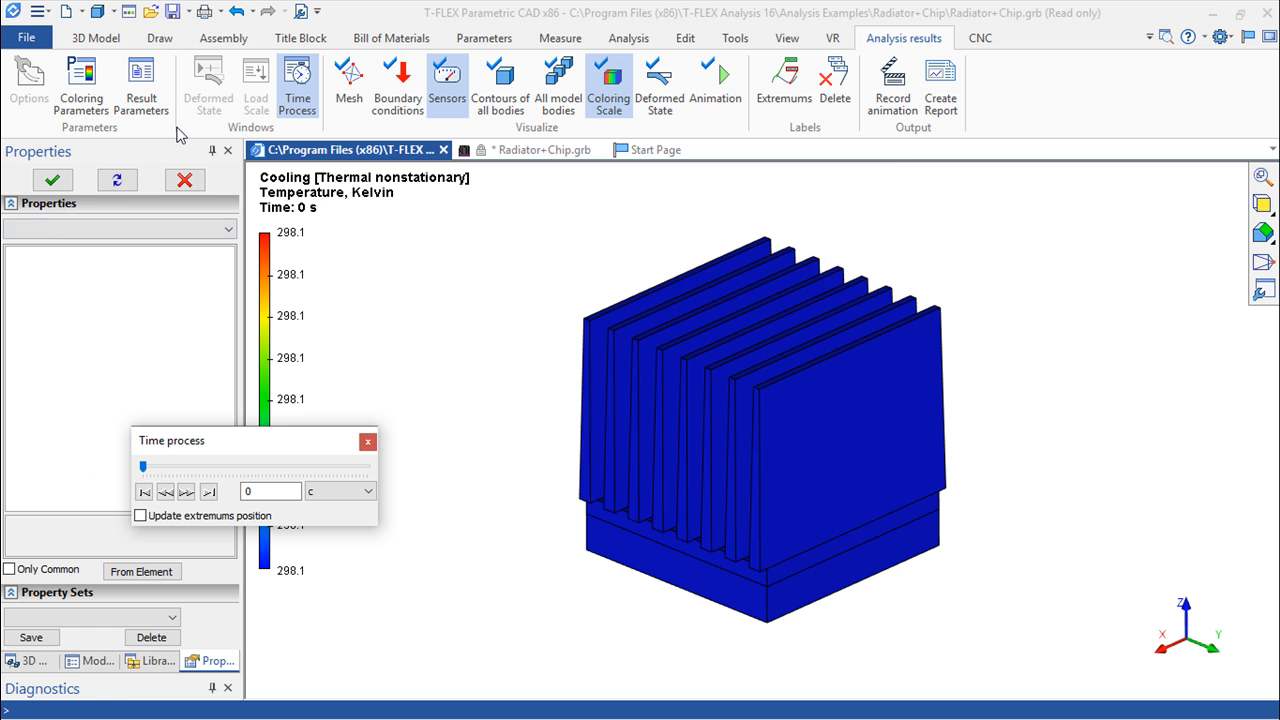
Display the recalculated temperature result in Celsius
click(136, 95)
click(860, 486)
click(766, 526)
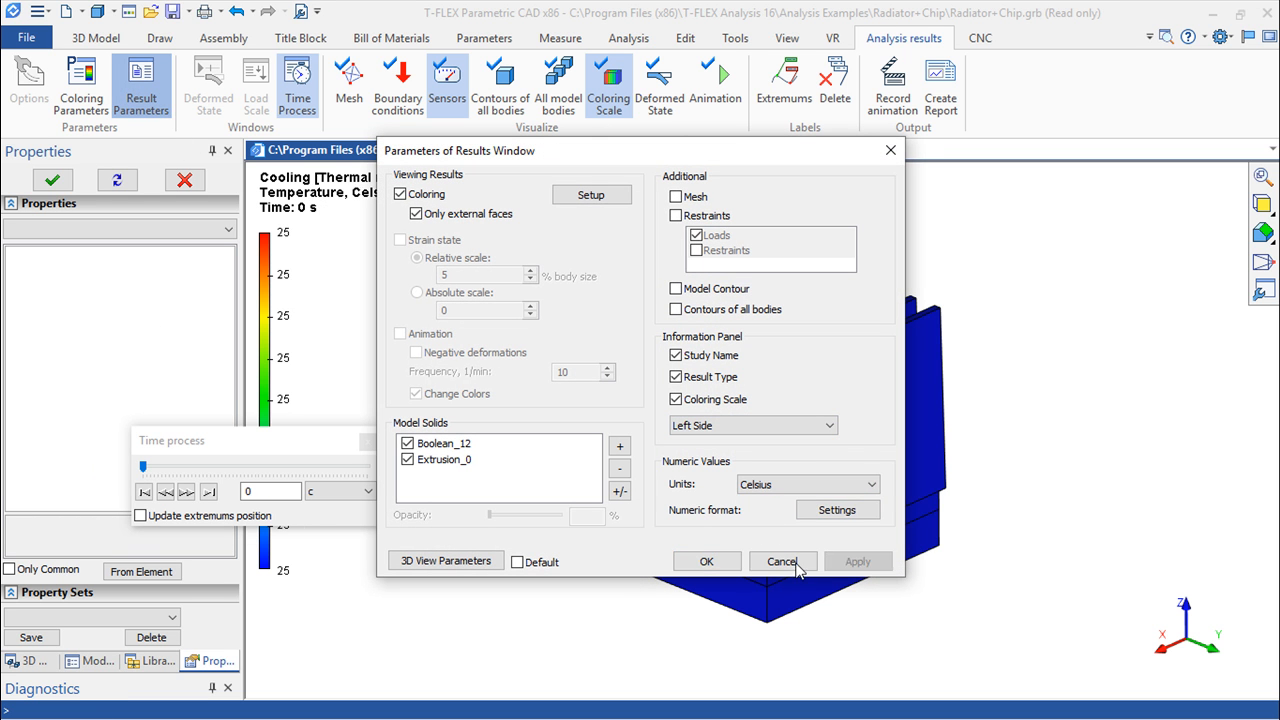
click(707, 562)
Examine the temperature distribution up to 1380 s, then close the time process window and the result
drag(144, 470, 318, 478)
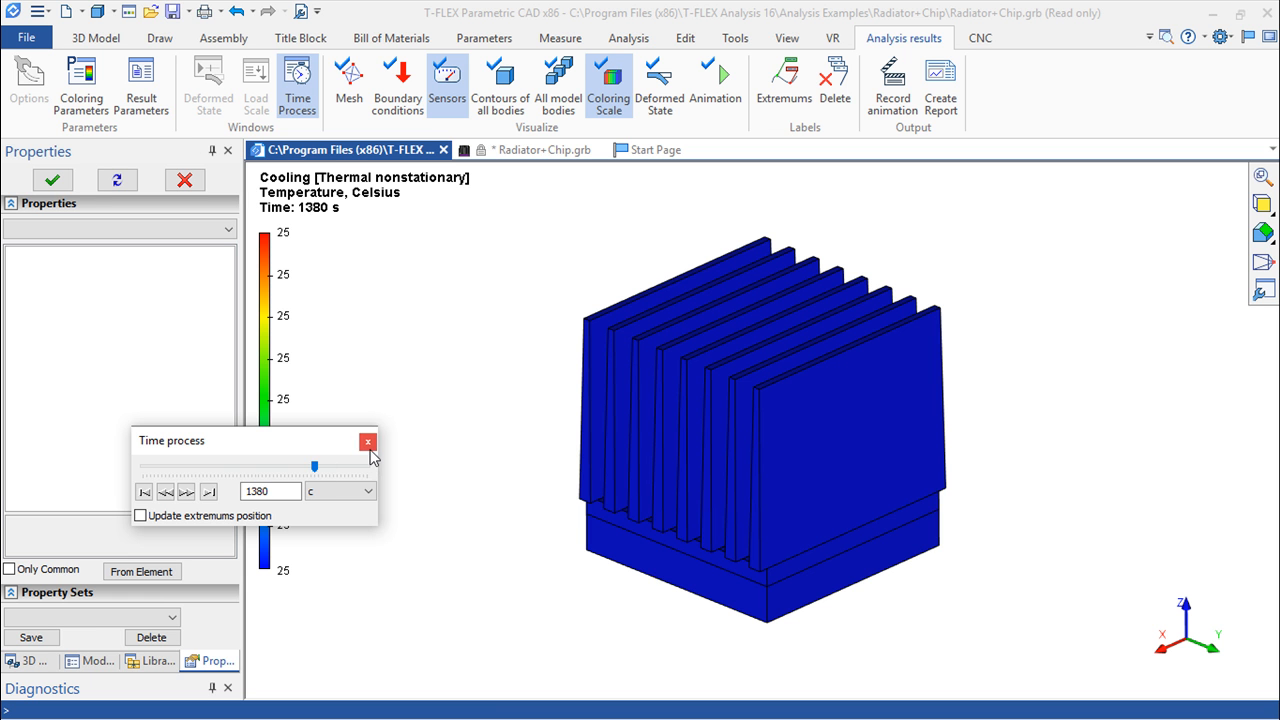
click(367, 442)
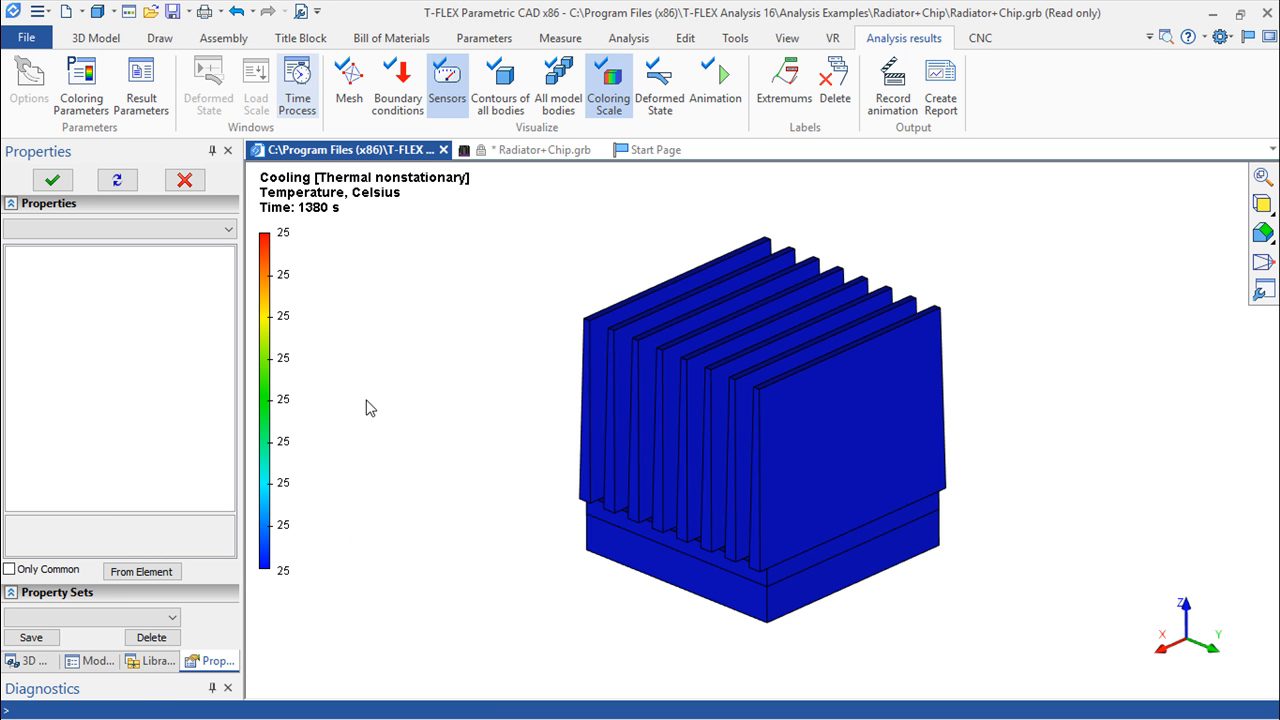
click(444, 149)
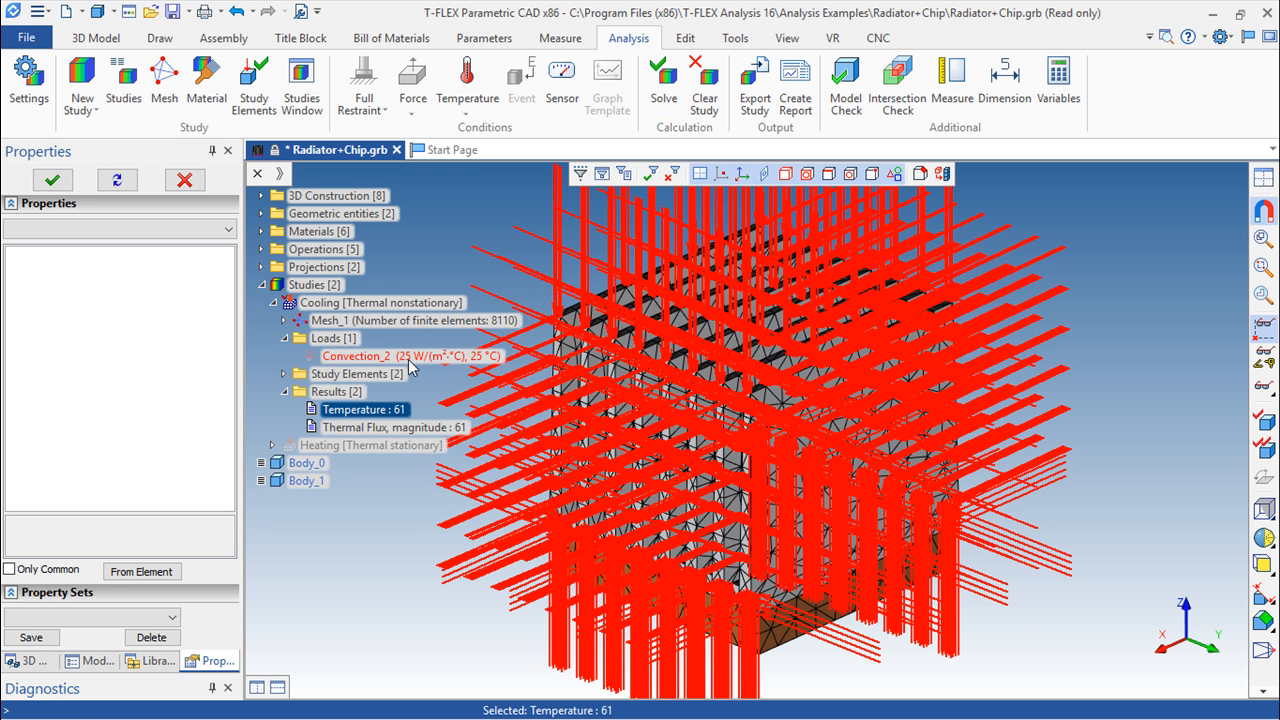
Set the temperature of the Convection_2 load in the Cooling study to 55 °C
double_click(479, 364)
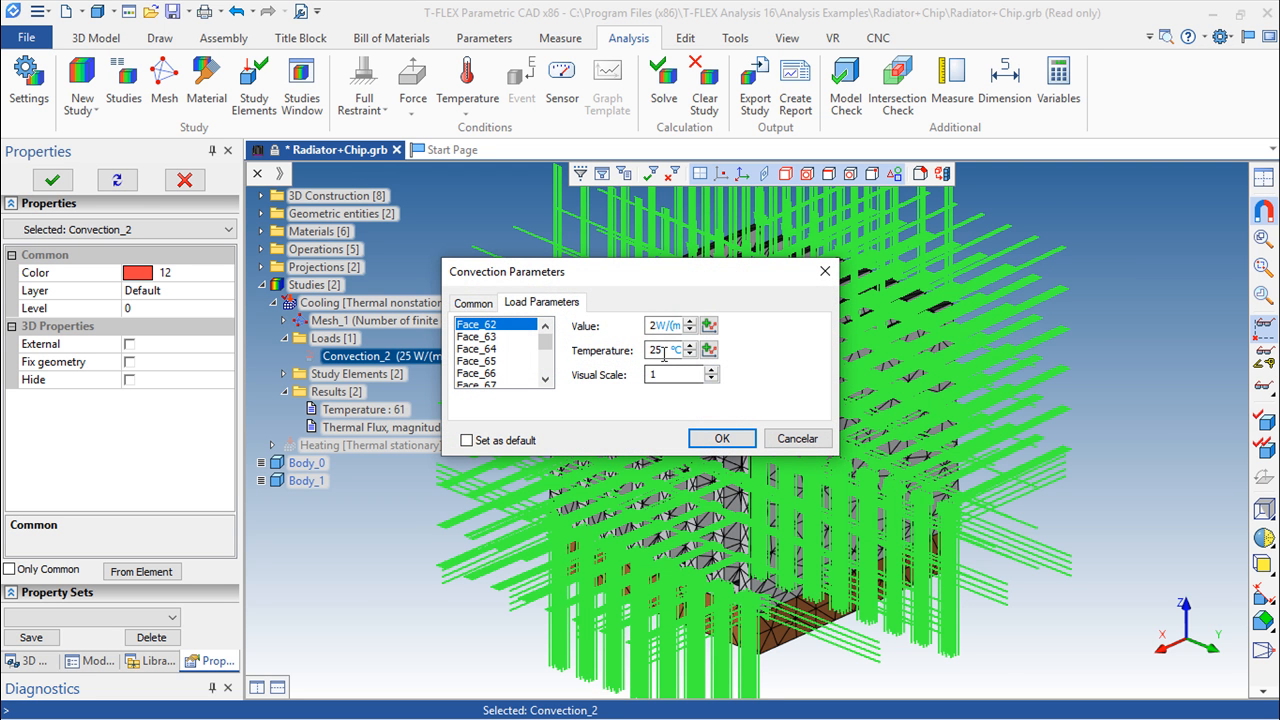
double_click(655, 349)
click(726, 437)
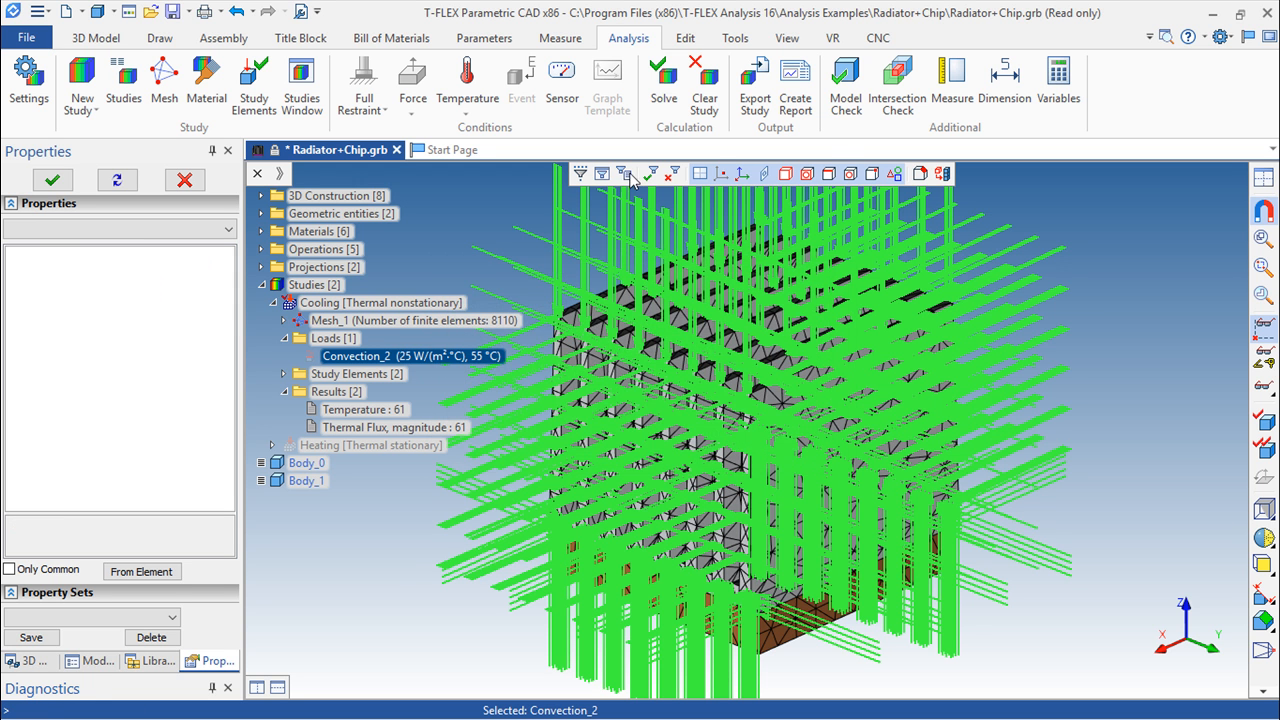
Solve the Cooling study again, keeping the preset initial temperature of 25 °C
click(664, 98)
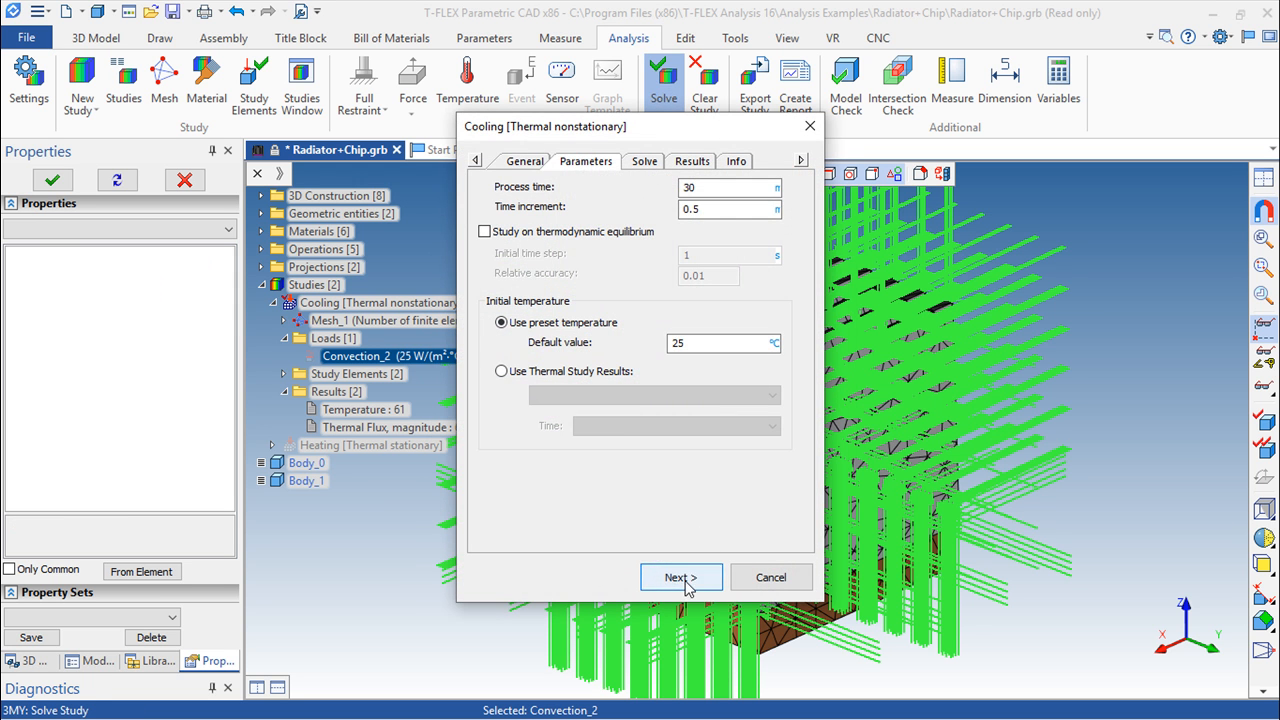
click(683, 580)
click(684, 580)
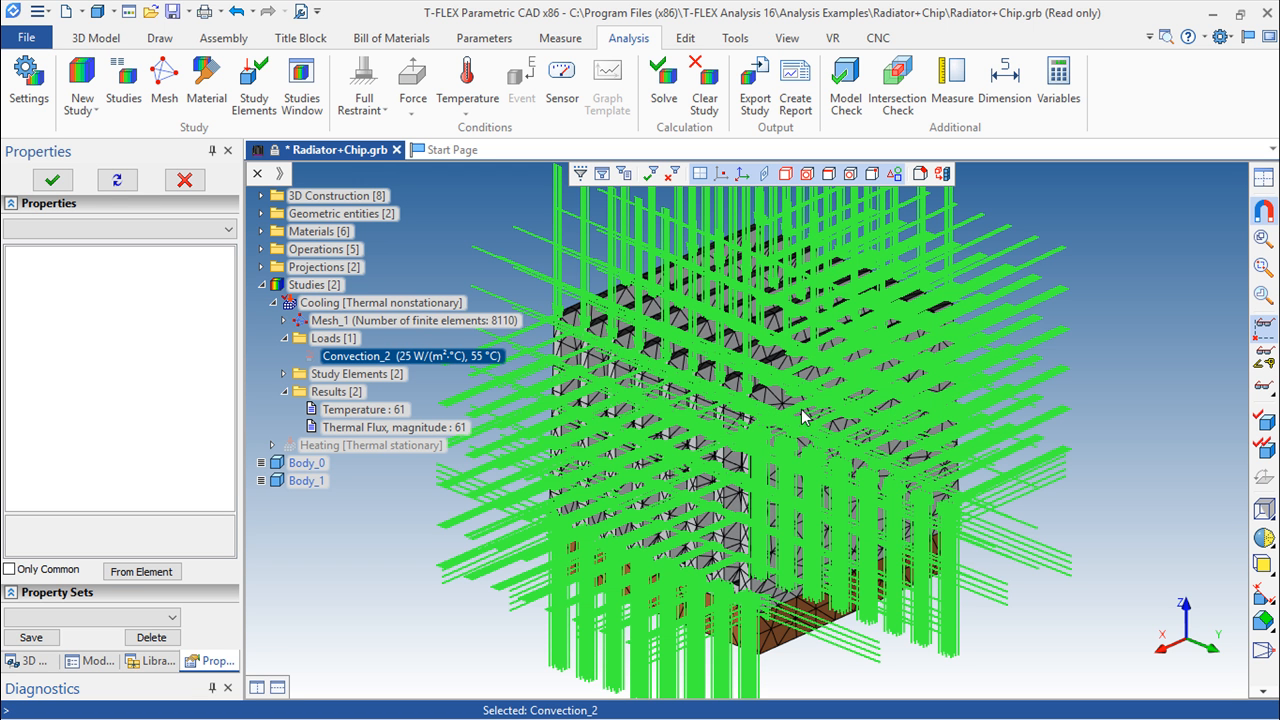
Open the Cooling study's new Temperature result and set its units to Celsius
double_click(338, 409)
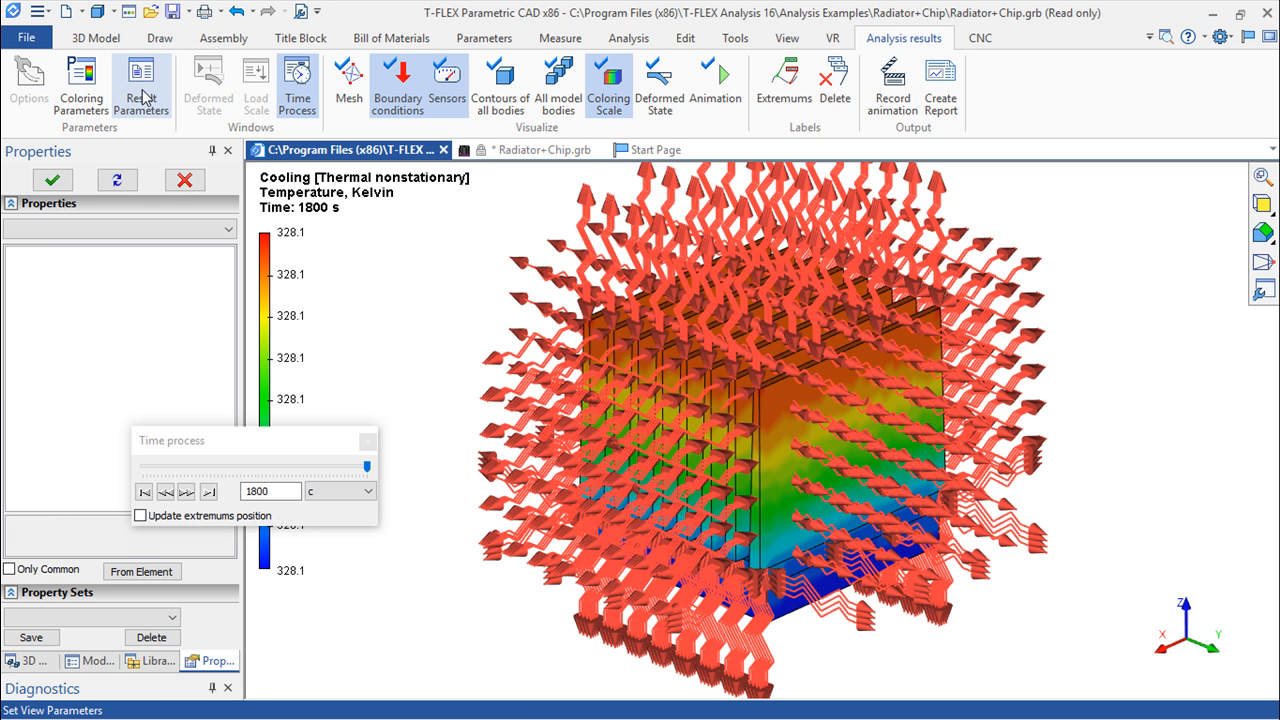
click(141, 95)
click(822, 484)
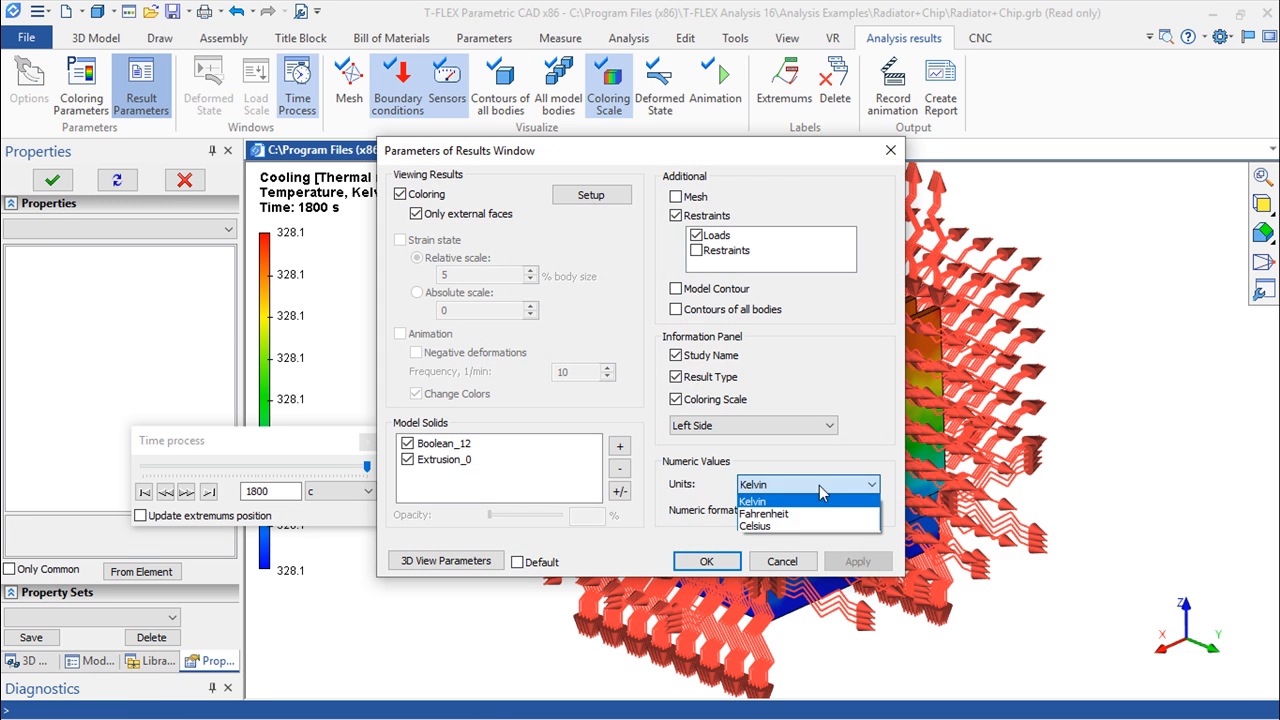
click(828, 536)
click(707, 559)
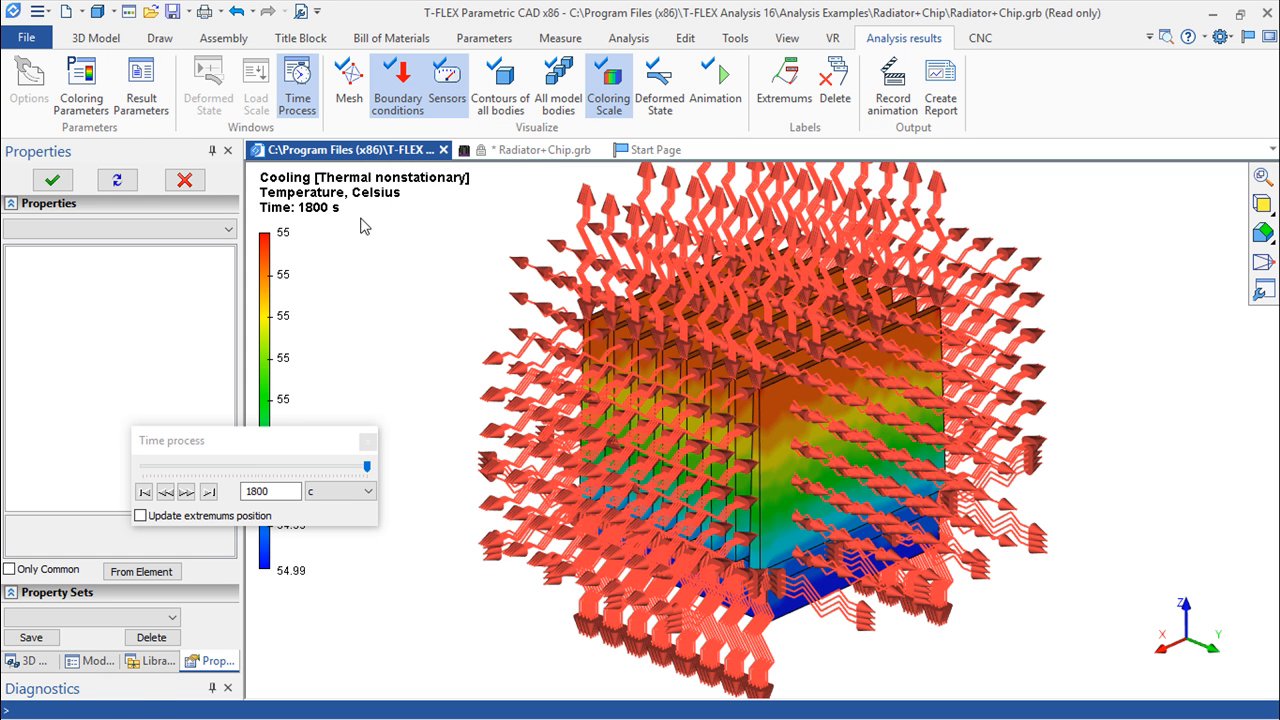
Hide the boundary conditions, move the result's time to 810 s and close the time process window
click(398, 86)
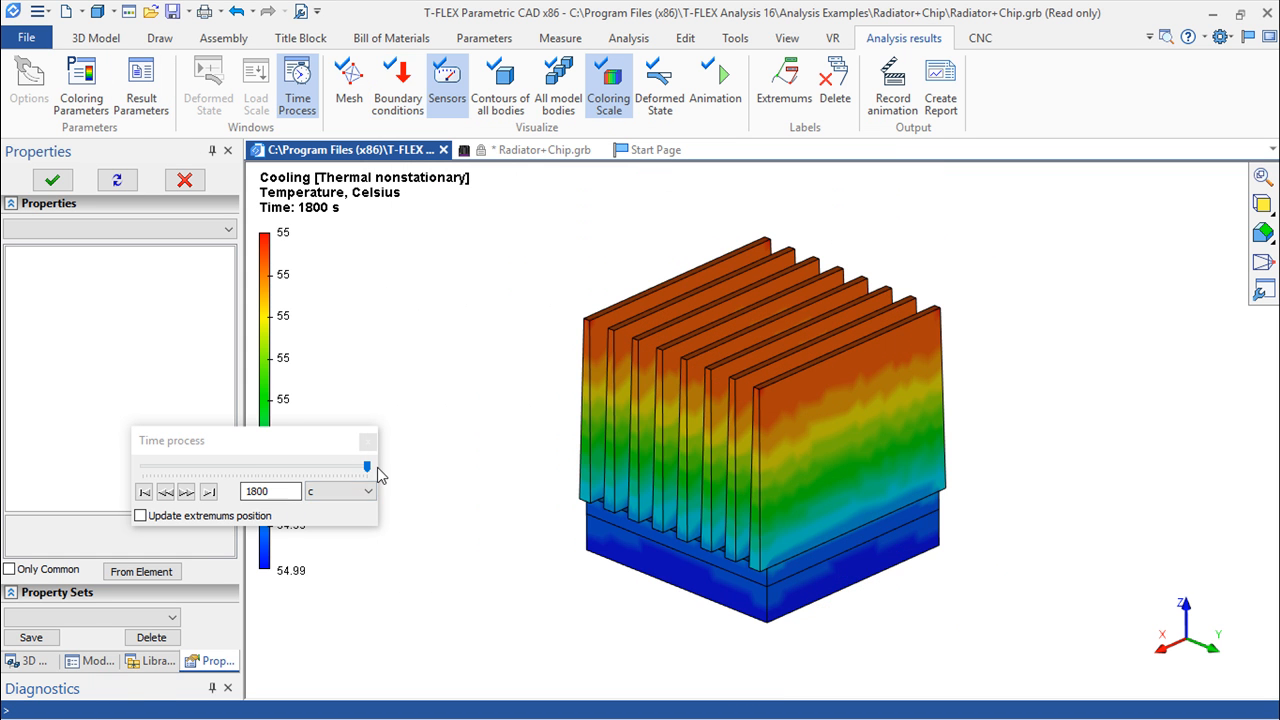
drag(367, 467, 248, 494)
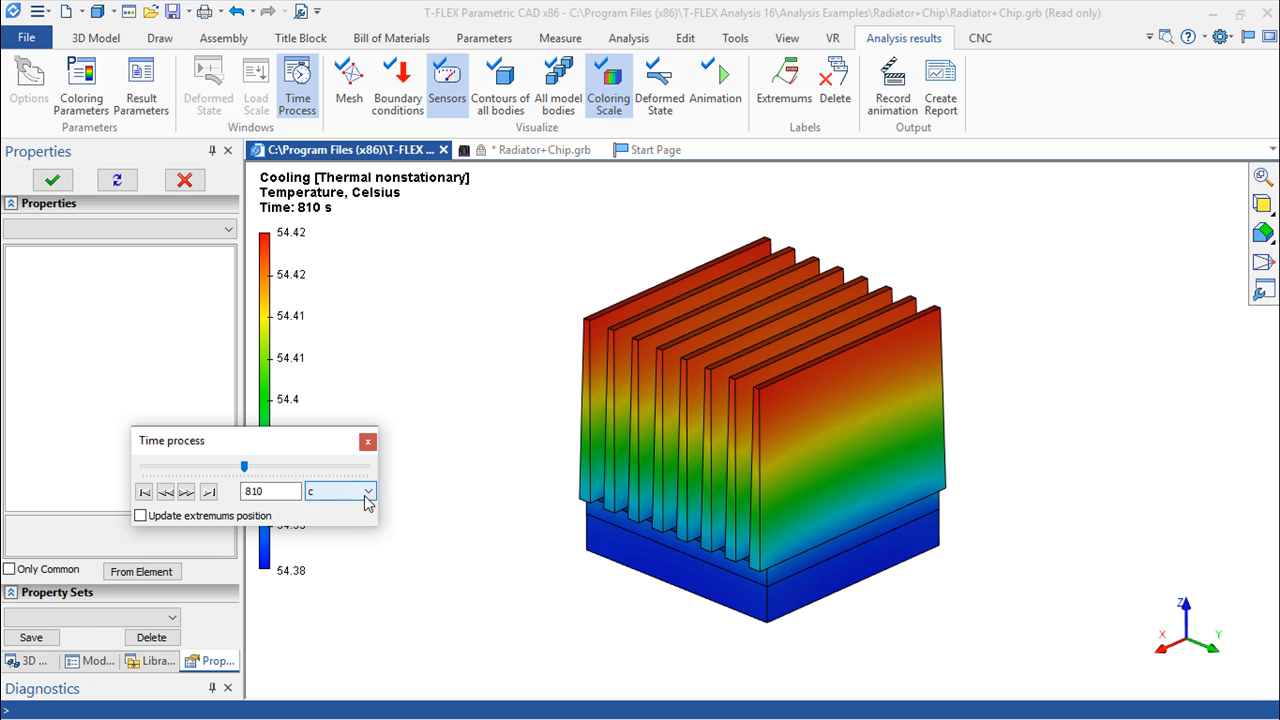
click(368, 442)
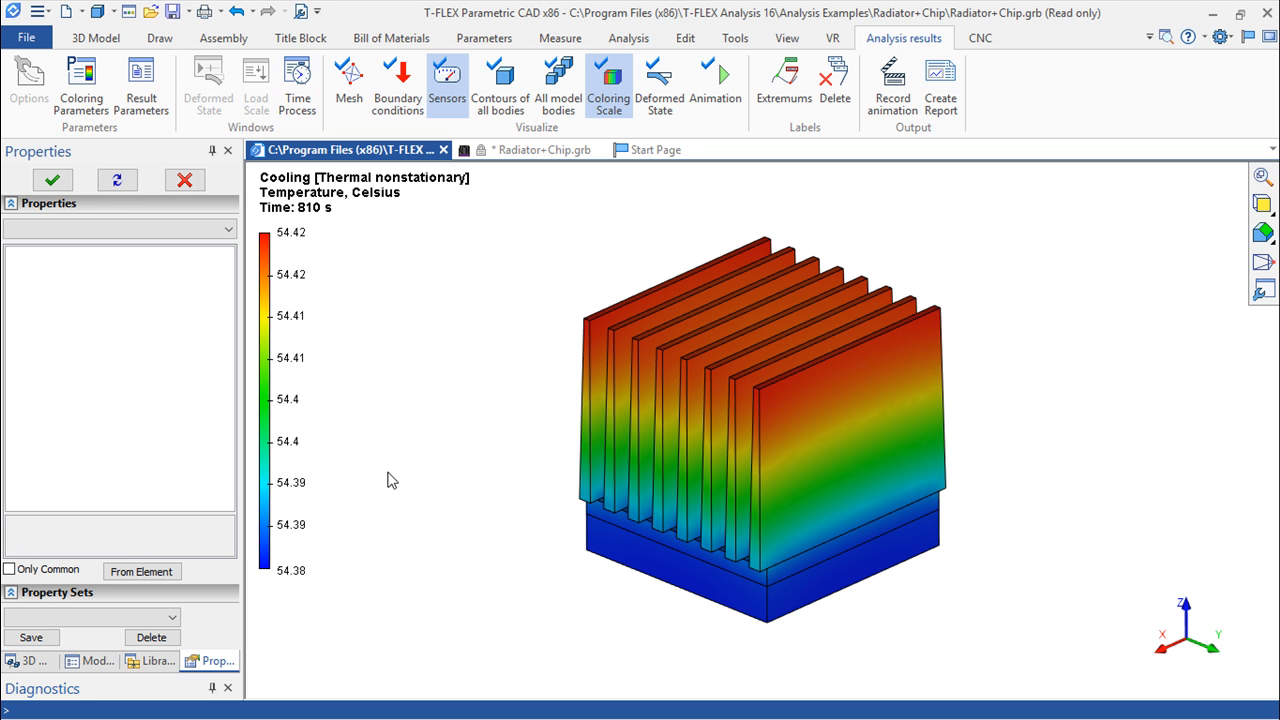